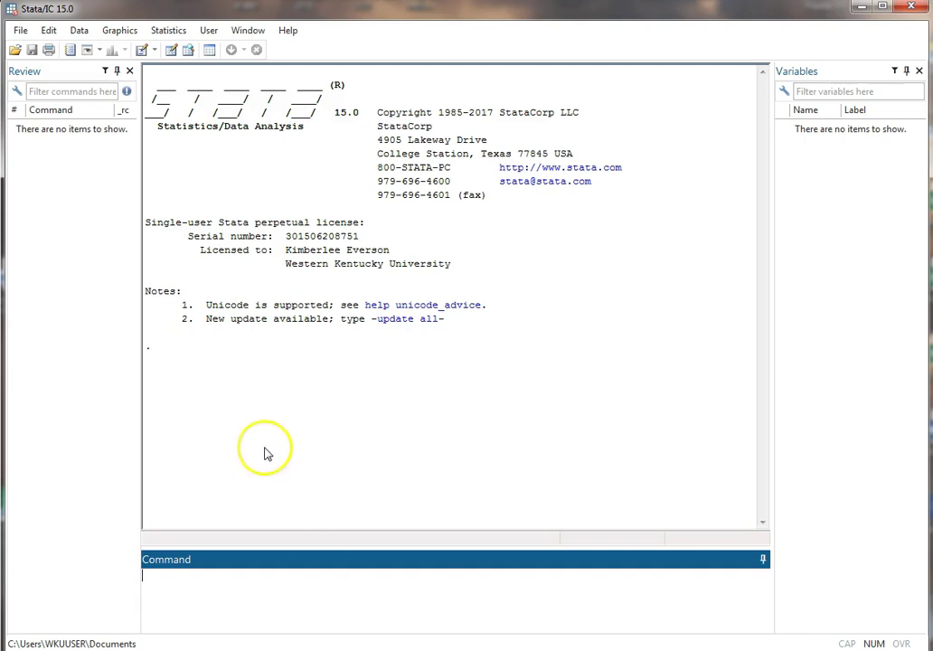
Show the Properties window from the Window menu and make the Command pane slightly taller
{"action": "left_click", "coordinate": [248, 33]}
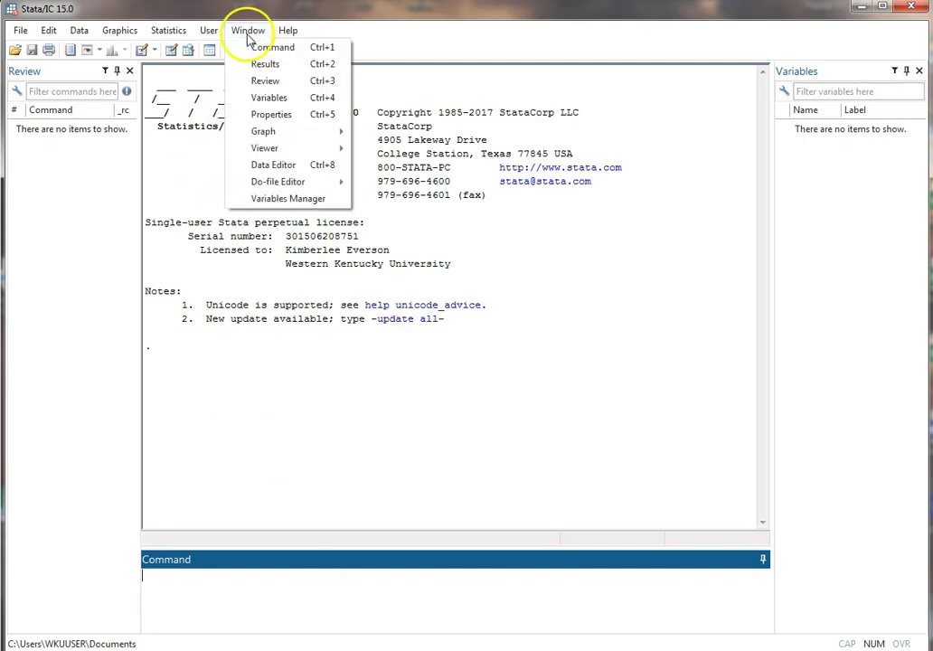
{"action": "left_click", "coordinate": [275, 114]}
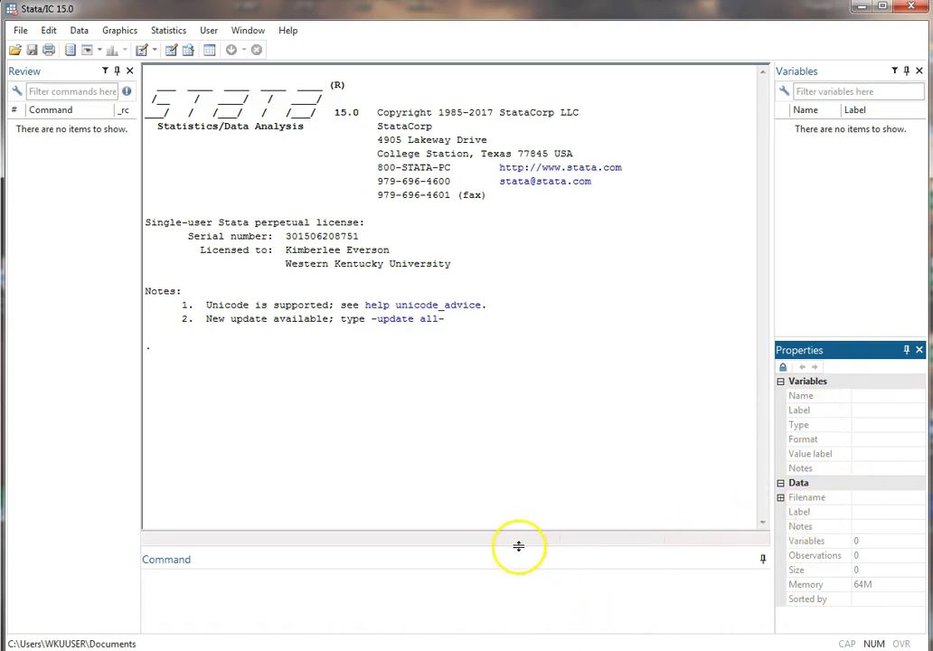
{"action": "mouse_move", "coordinate": [528, 546]}
{"action": "left_mouse_down"}
{"action": "mouse_move", "coordinate": [534, 516]}
{"action": "mouse_move", "coordinate": [532, 539]}
{"action": "left_mouse_up"}
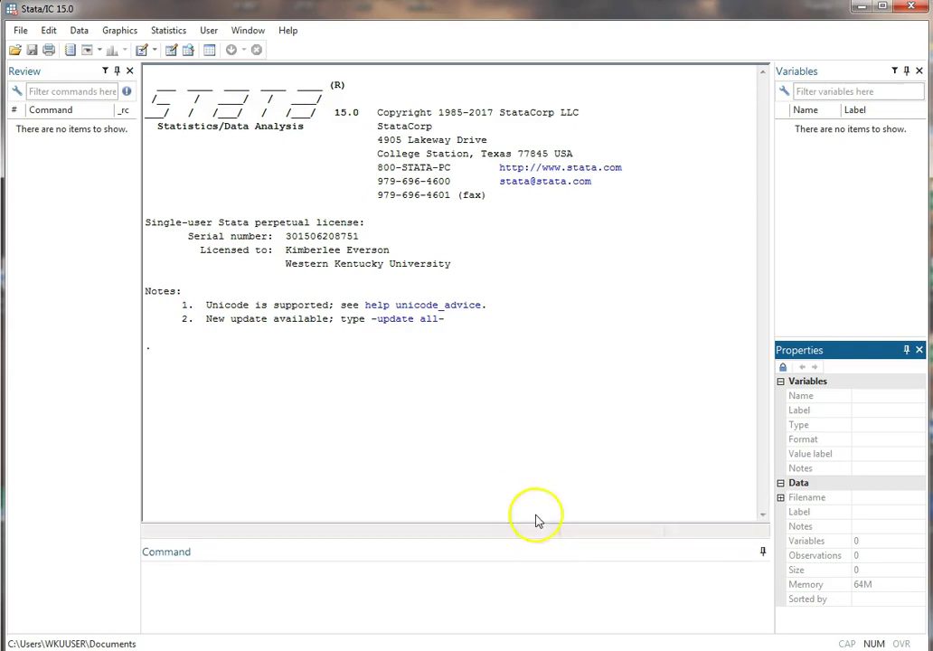
Close the Properties panel with its X so Variables fills the side again
{"action": "left_click", "coordinate": [568, 457]}
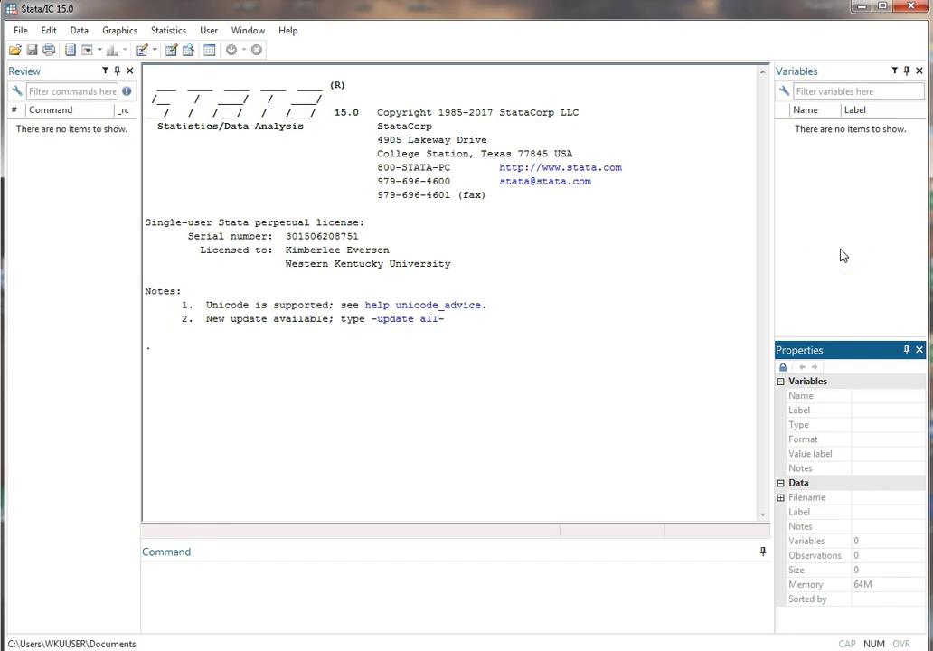
{"action": "left_click", "coordinate": [919, 351]}
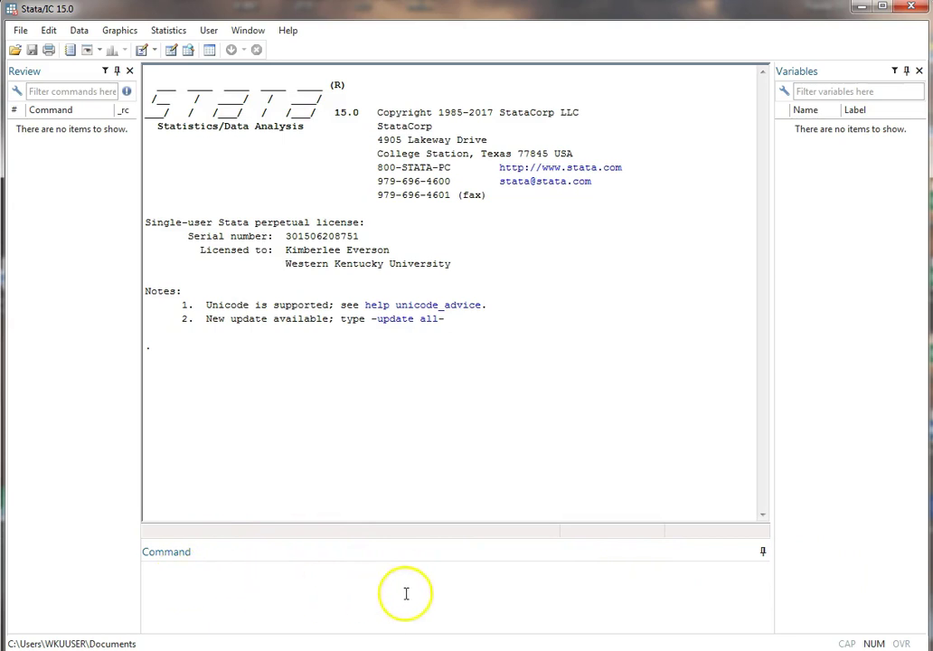
{"action": "left_click", "coordinate": [685, 577]}
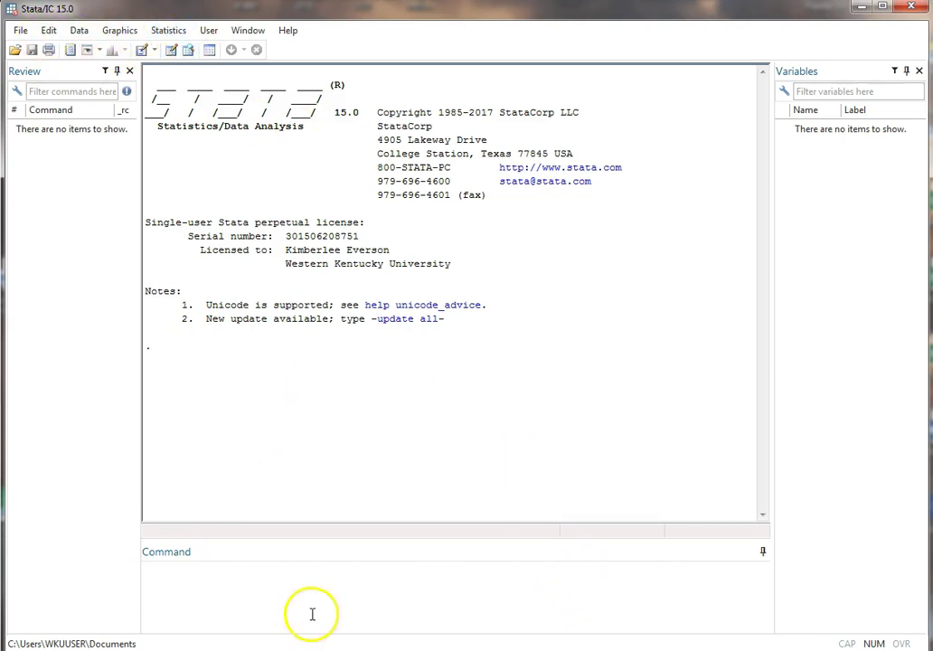
{"action": "left_click", "coordinate": [346, 585]}
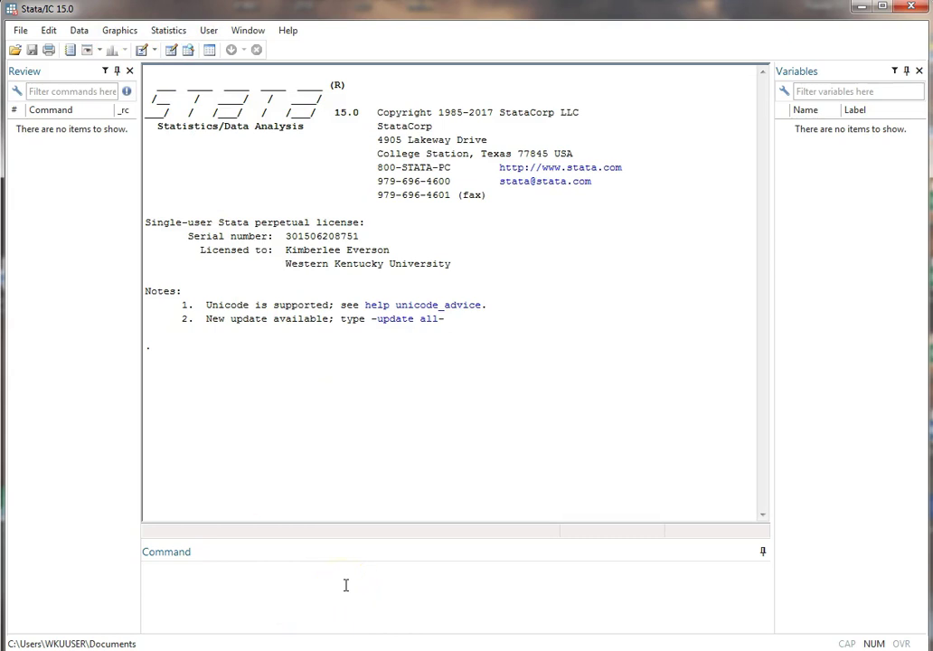
{"action": "left_click", "coordinate": [188, 598]}
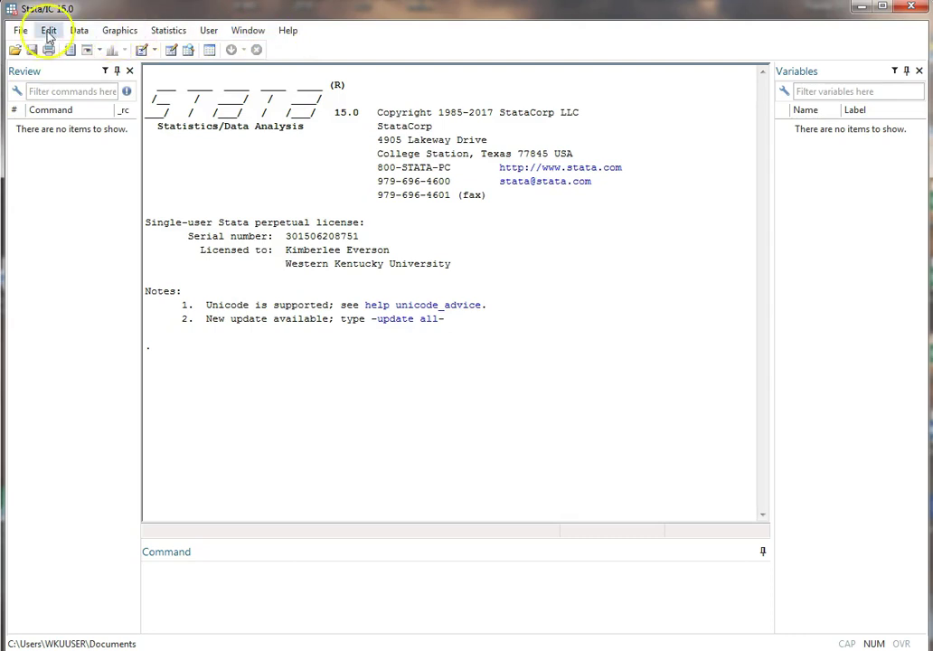
Look through the File, Edit and Data menus, then open the Graphics menu
{"action": "left_click", "coordinate": [21, 31]}
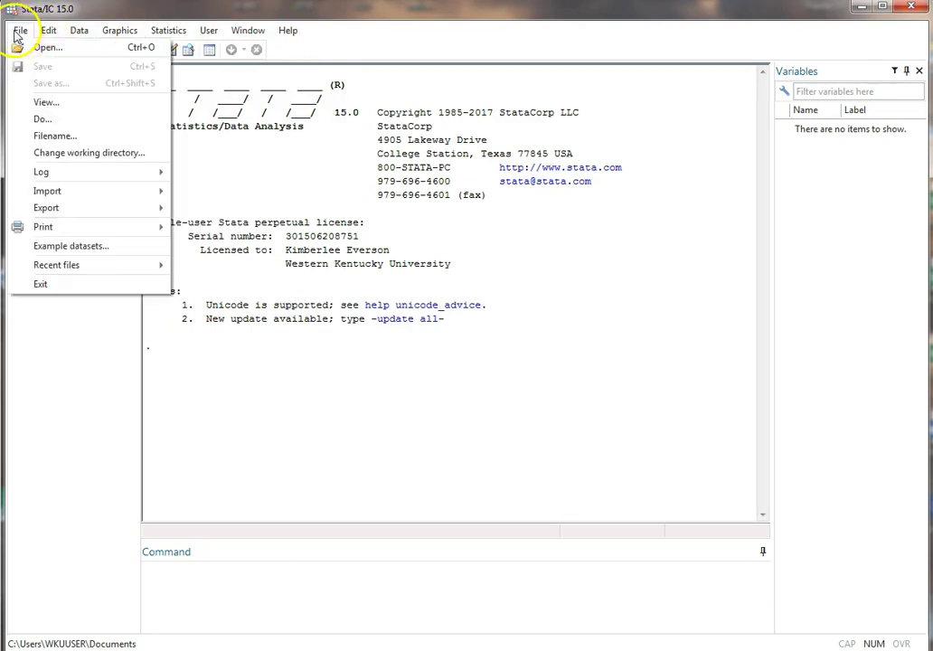
{"action": "mouse_move", "coordinate": [40, 34]}
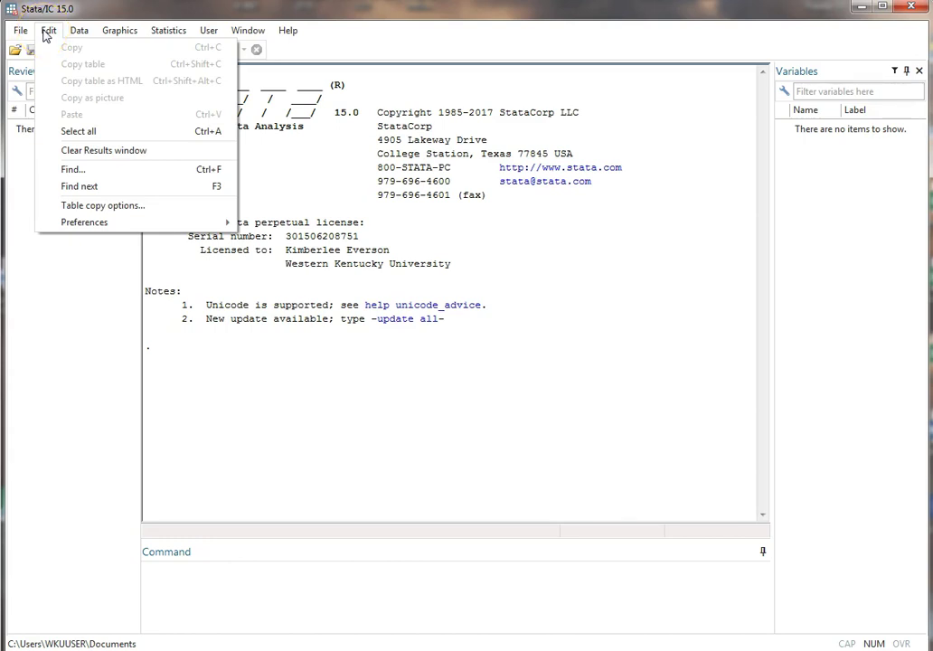
{"action": "left_click_drag", "start_coordinate": [45, 34], "coordinate": [86, 104]}
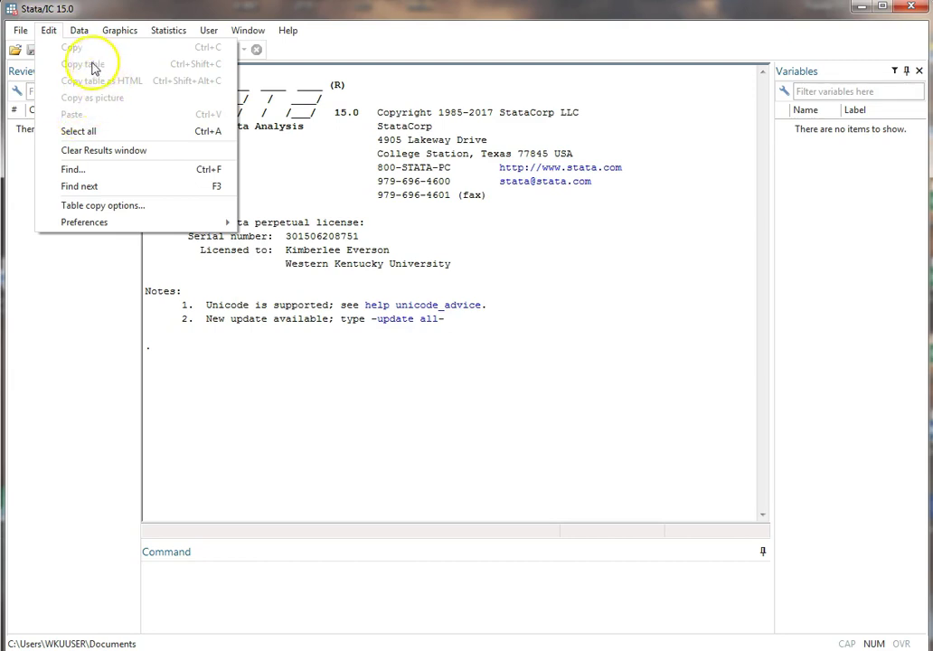
{"action": "mouse_move", "coordinate": [77, 32]}
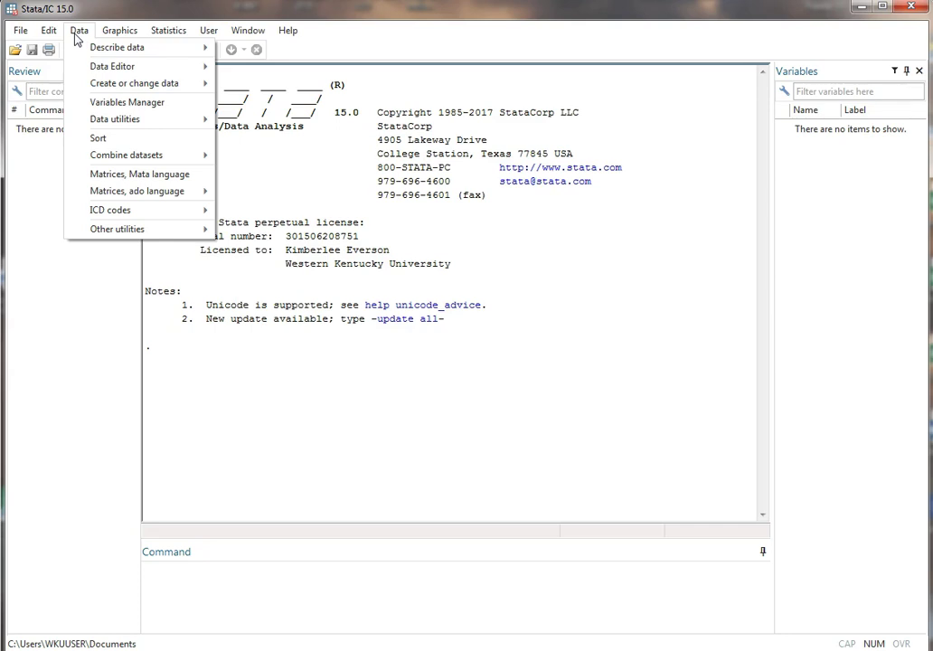
{"action": "left_click", "coordinate": [116, 33]}
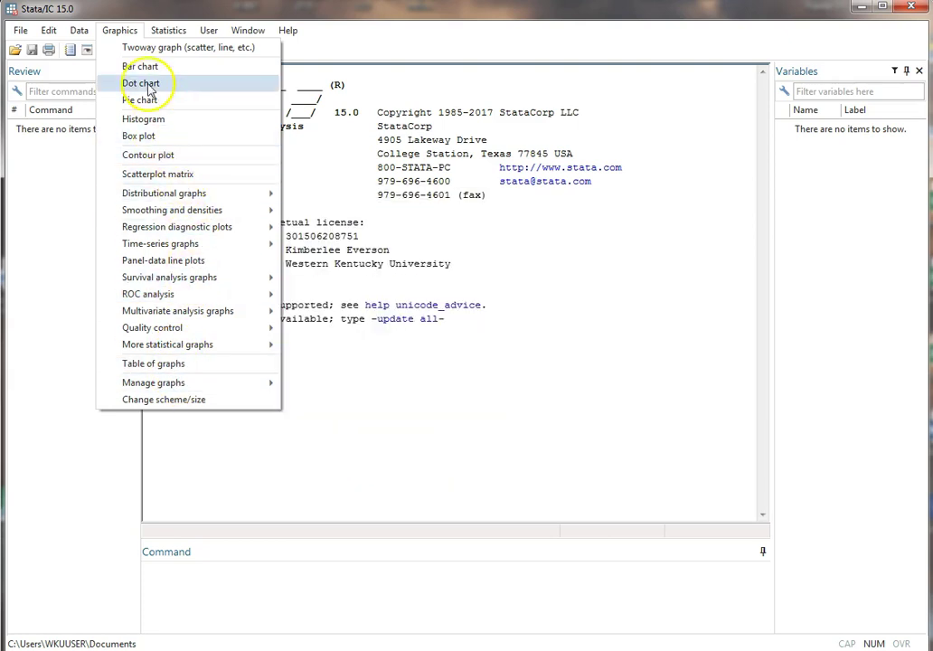
Explore the Statistics menu's submenus, ending on its top-level category list
{"action": "mouse_move", "coordinate": [166, 27]}
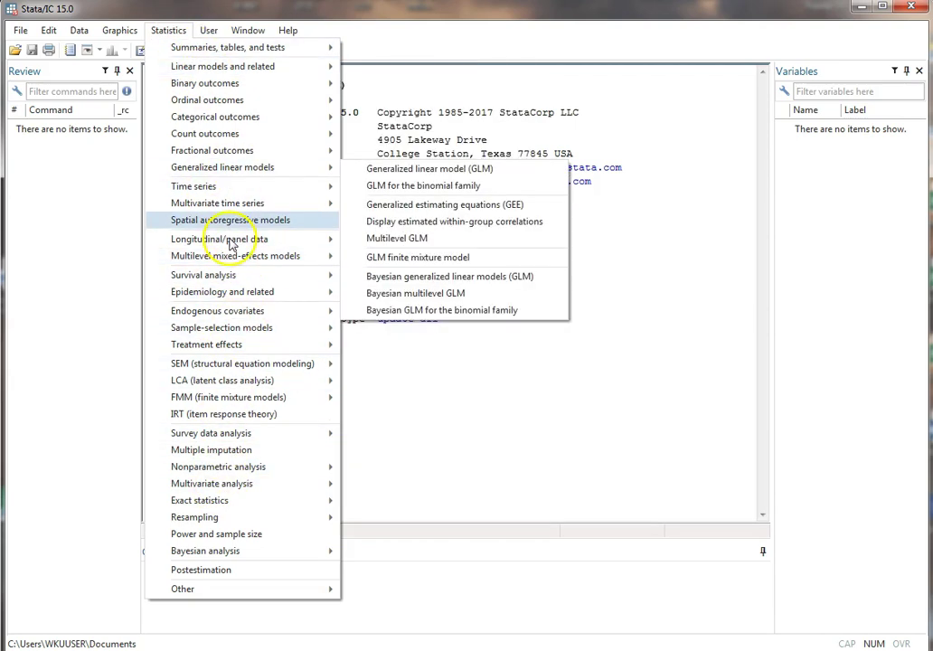
{"action": "mouse_move", "coordinate": [228, 282]}
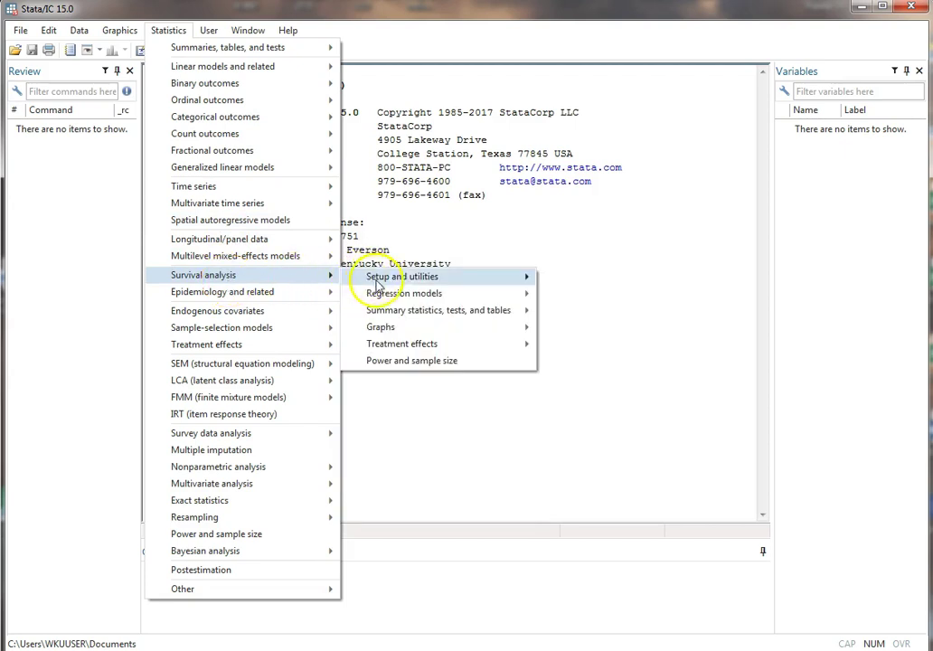
{"action": "mouse_move", "coordinate": [475, 343]}
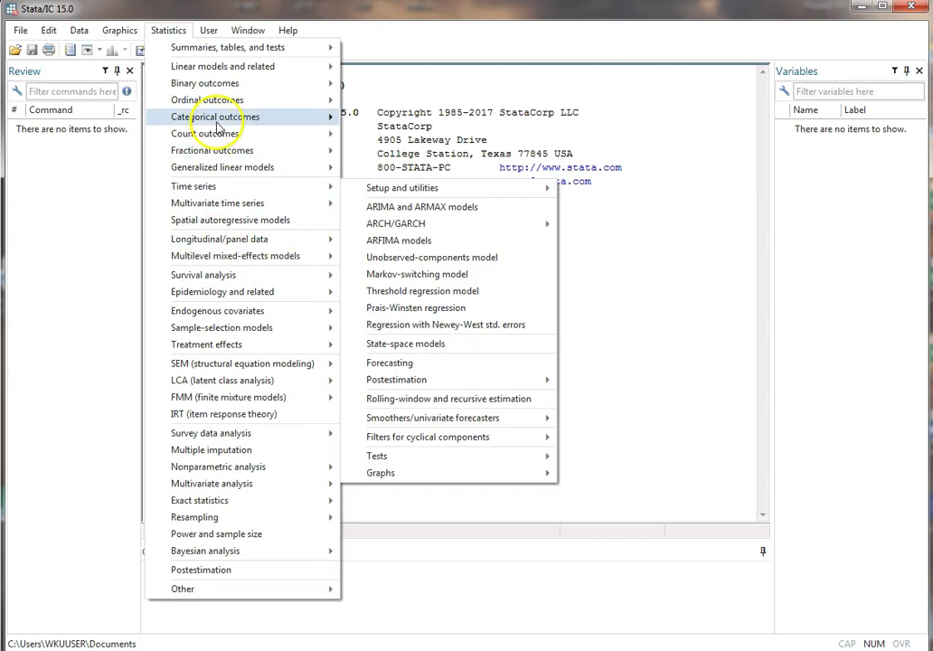
{"action": "mouse_move", "coordinate": [220, 54]}
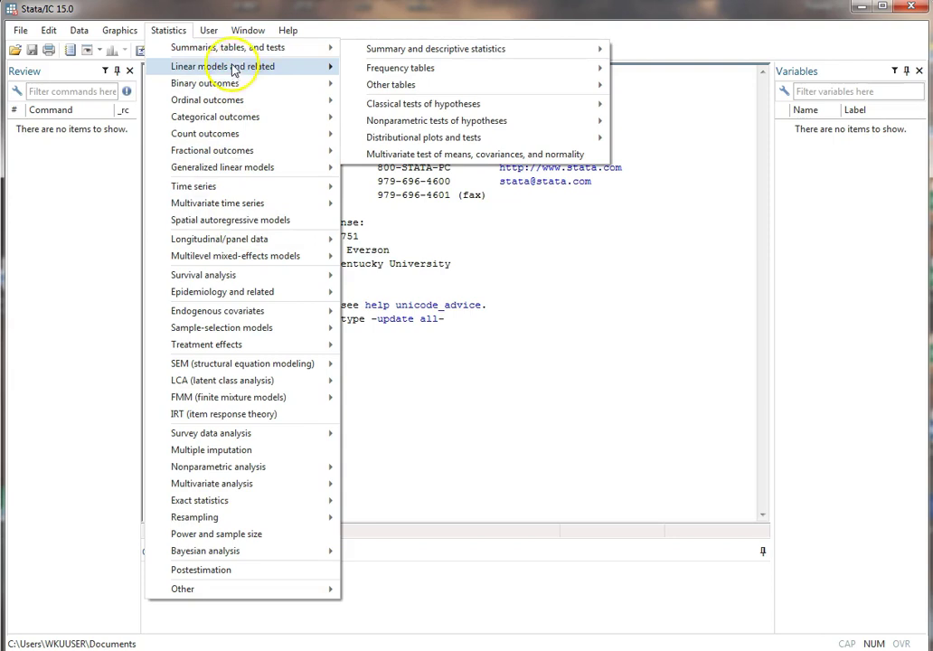
{"action": "mouse_move", "coordinate": [239, 69]}
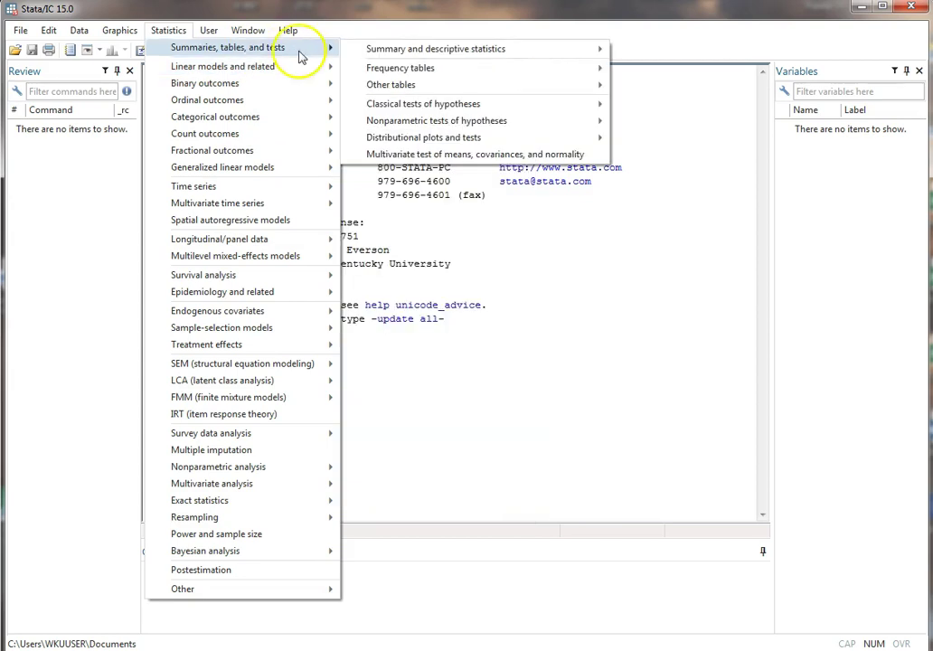
{"action": "mouse_move", "coordinate": [375, 54]}
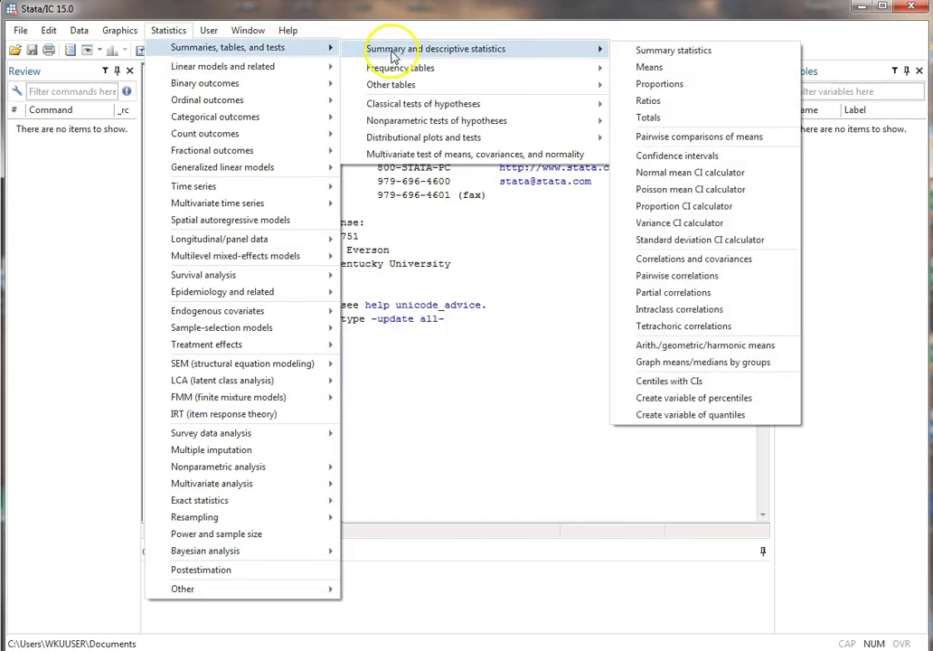
{"action": "mouse_move", "coordinate": [431, 72]}
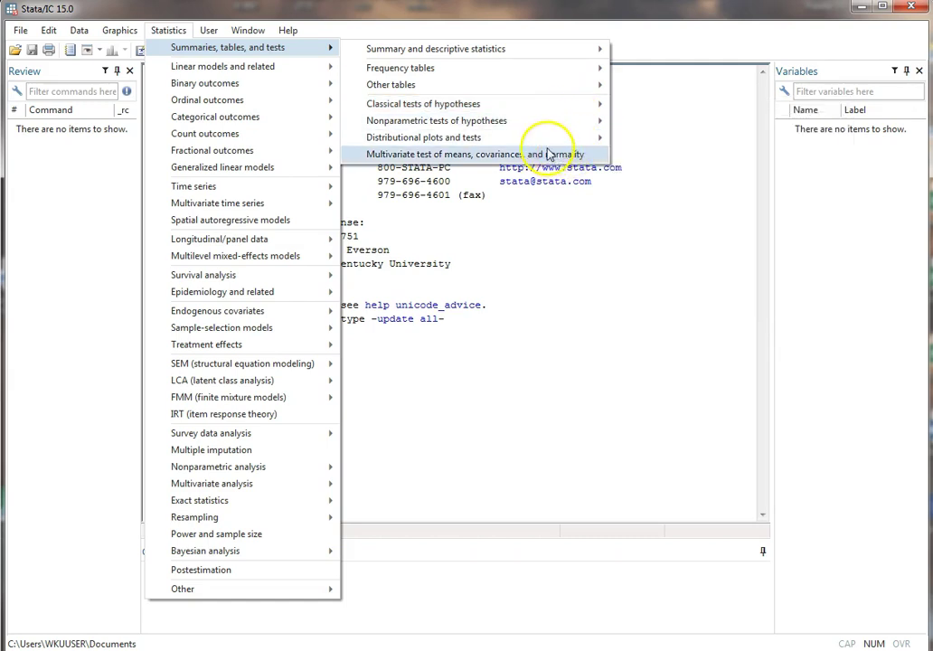
{"action": "mouse_move", "coordinate": [534, 112]}
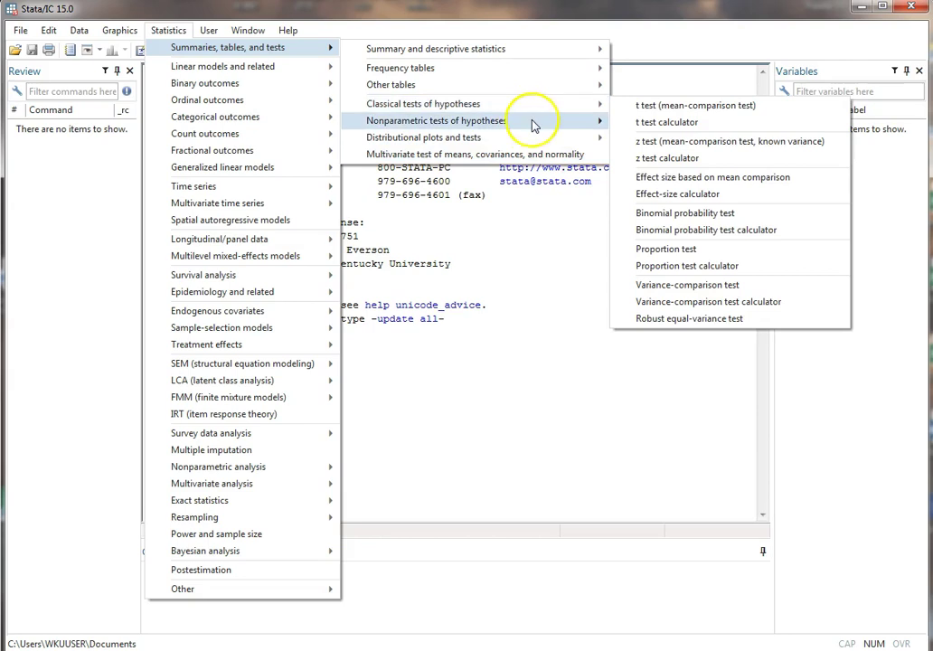
{"action": "left_click", "coordinate": [304, 34]}
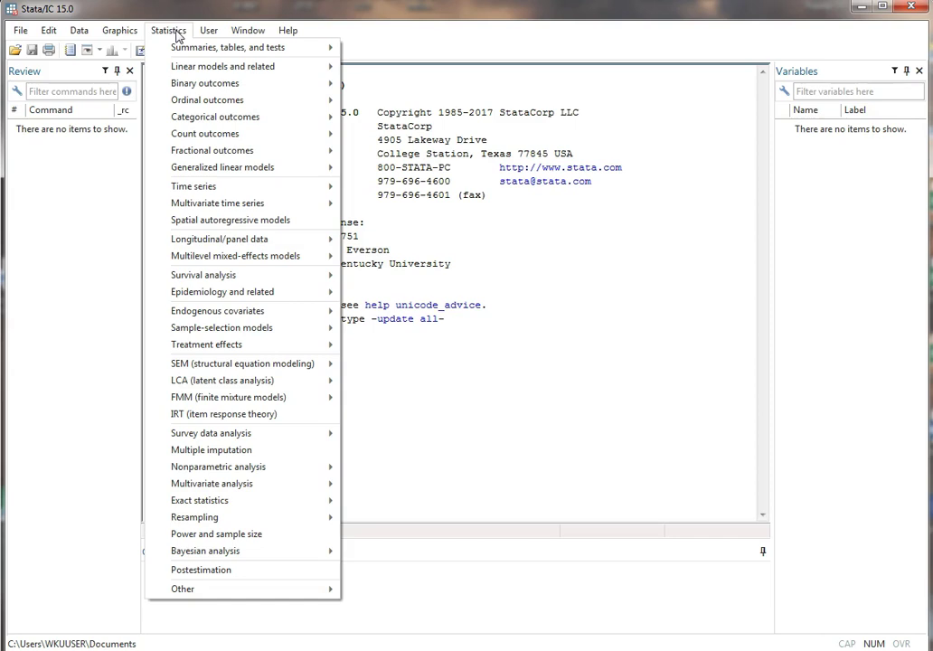
{"action": "left_click", "coordinate": [208, 30]}
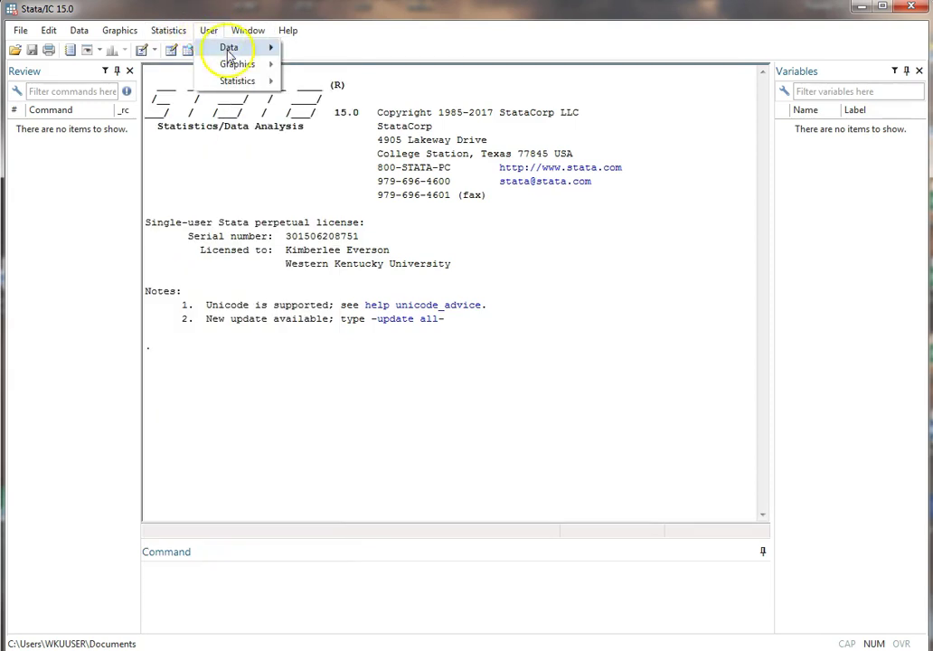
{"action": "mouse_move", "coordinate": [246, 30]}
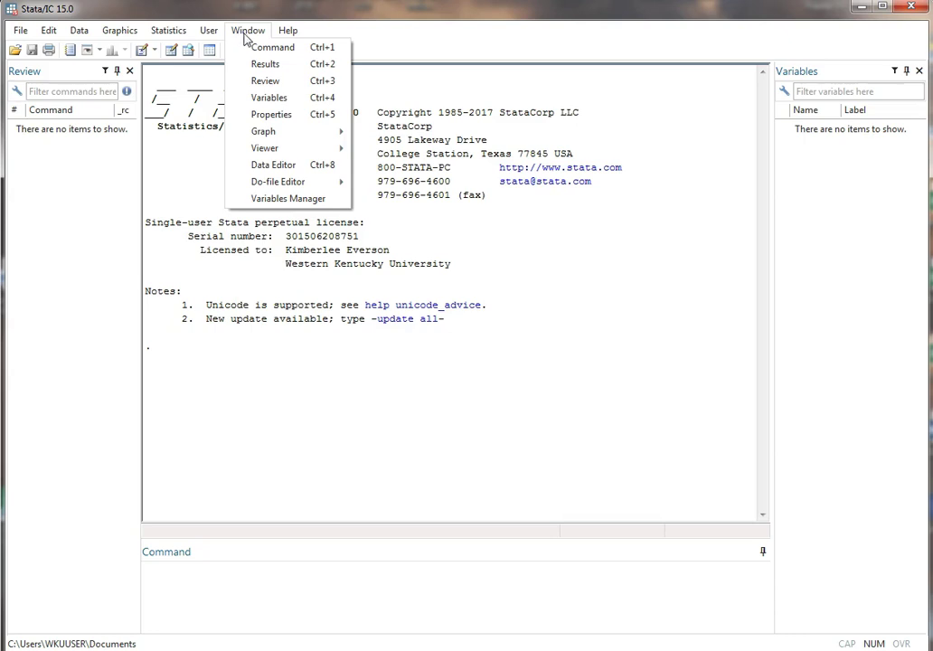
{"action": "left_click", "coordinate": [285, 31]}
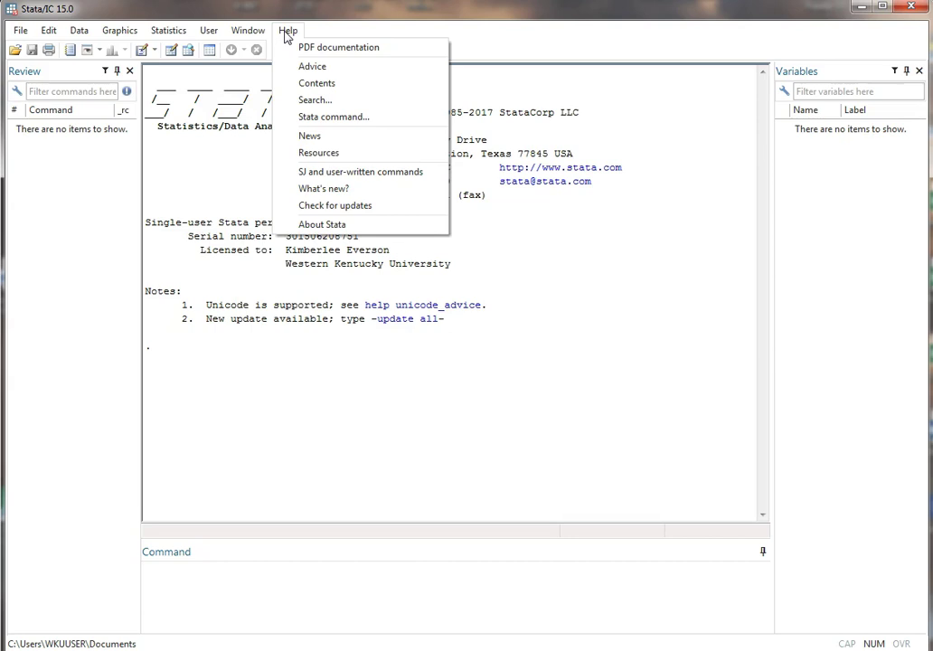
{"action": "left_click", "coordinate": [309, 46]}
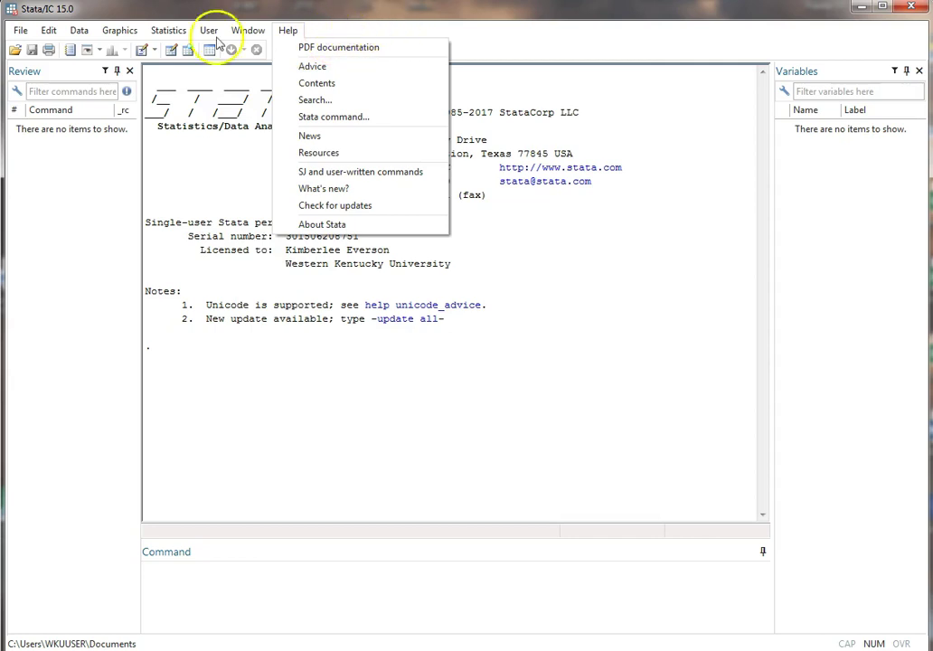
{"action": "mouse_move", "coordinate": [79, 30]}
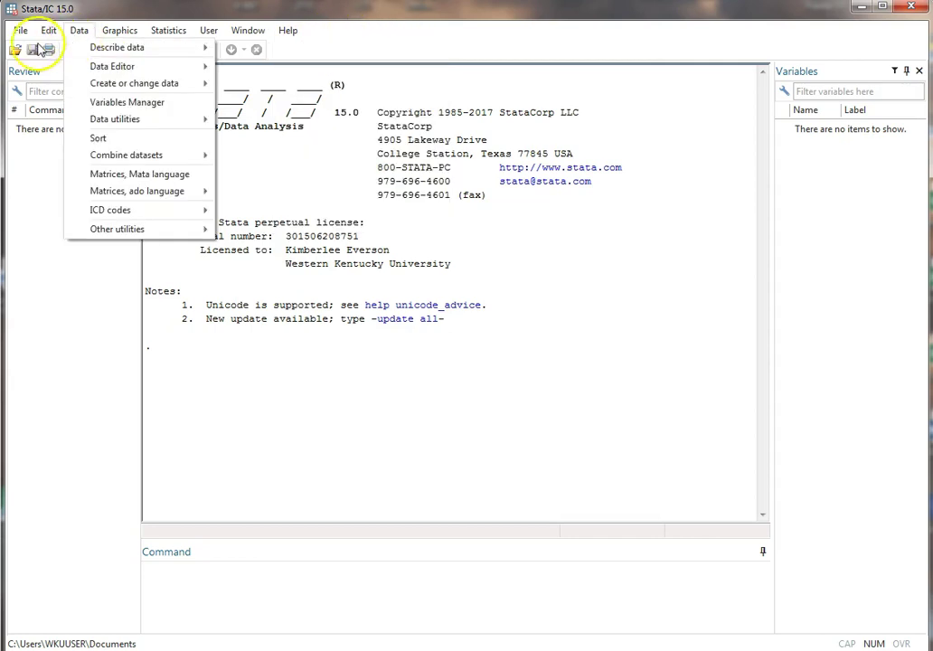
{"action": "left_click", "coordinate": [86, 269]}
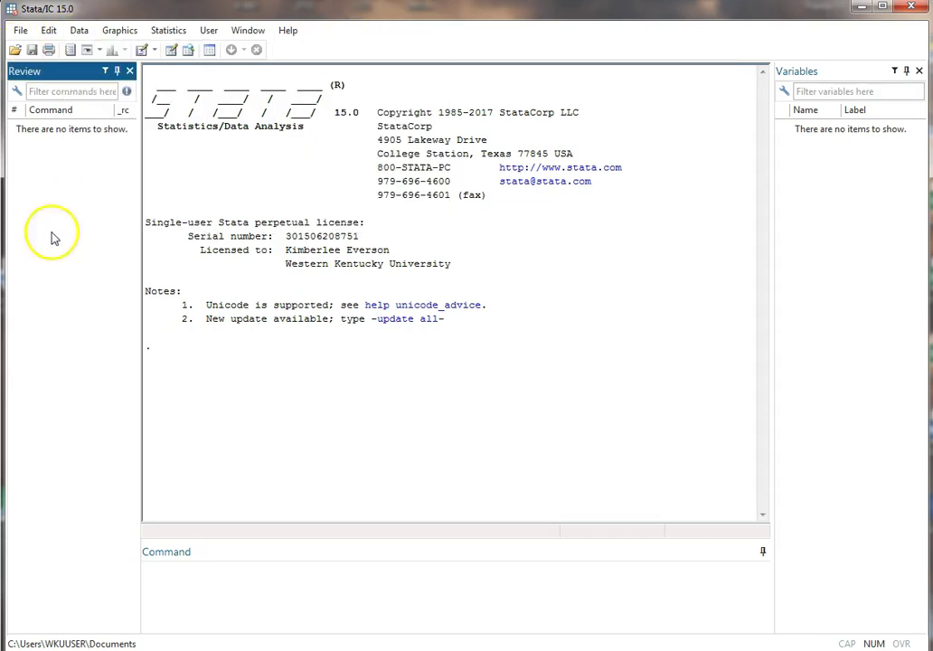
{"action": "left_click", "coordinate": [70, 51]}
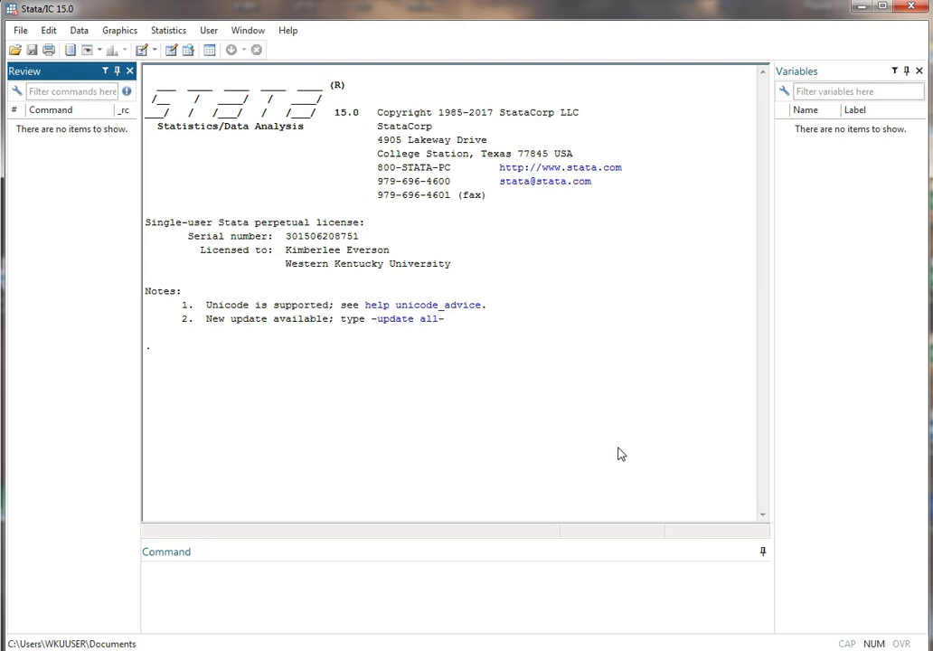
Open Data > Data Editor to show its Edit and Browse modes
{"action": "left_click", "coordinate": [79, 33]}
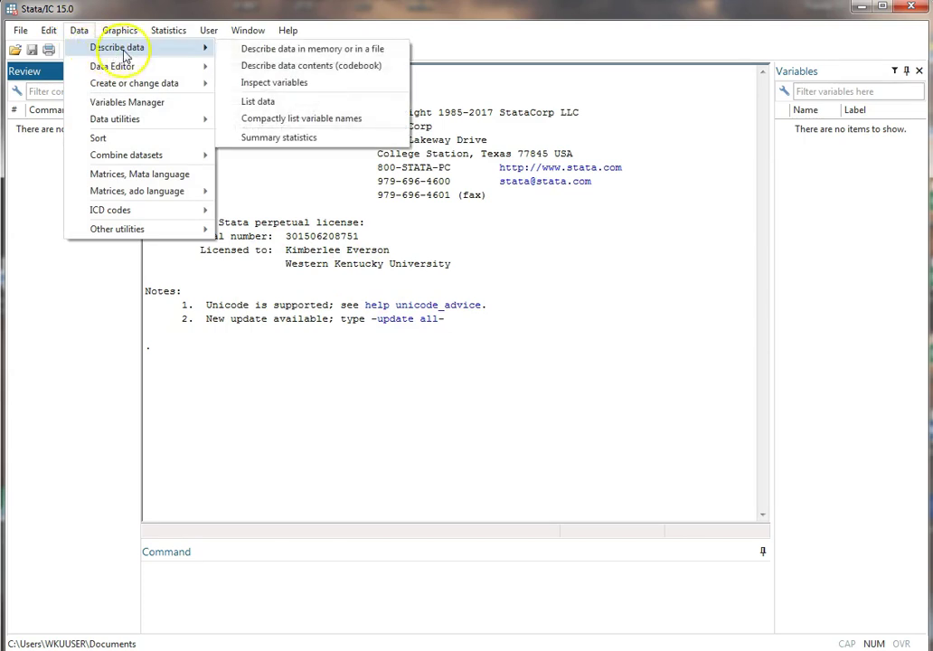
{"action": "mouse_move", "coordinate": [124, 67]}
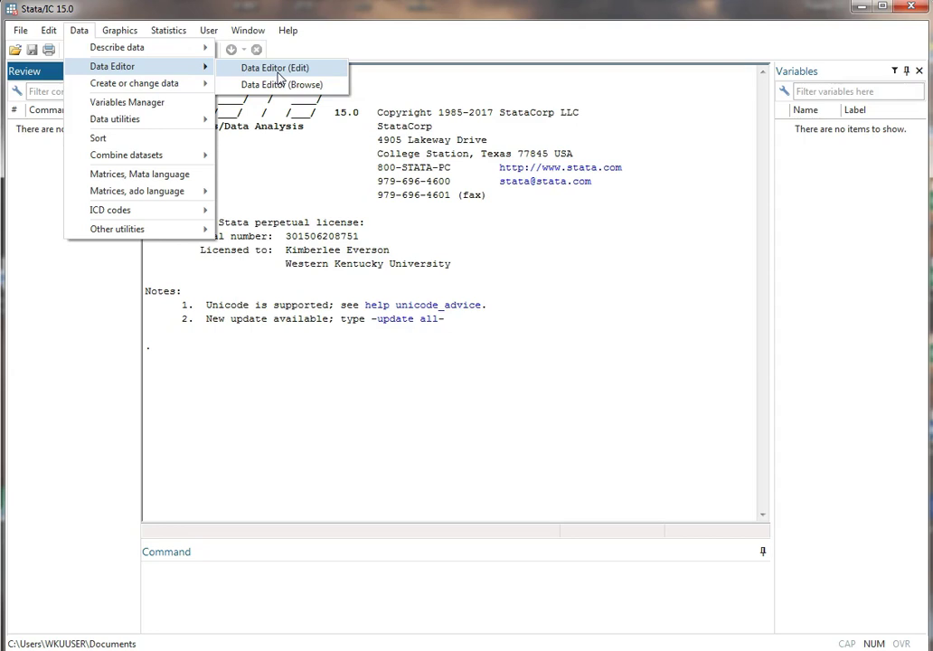
{"action": "left_click", "coordinate": [314, 88]}
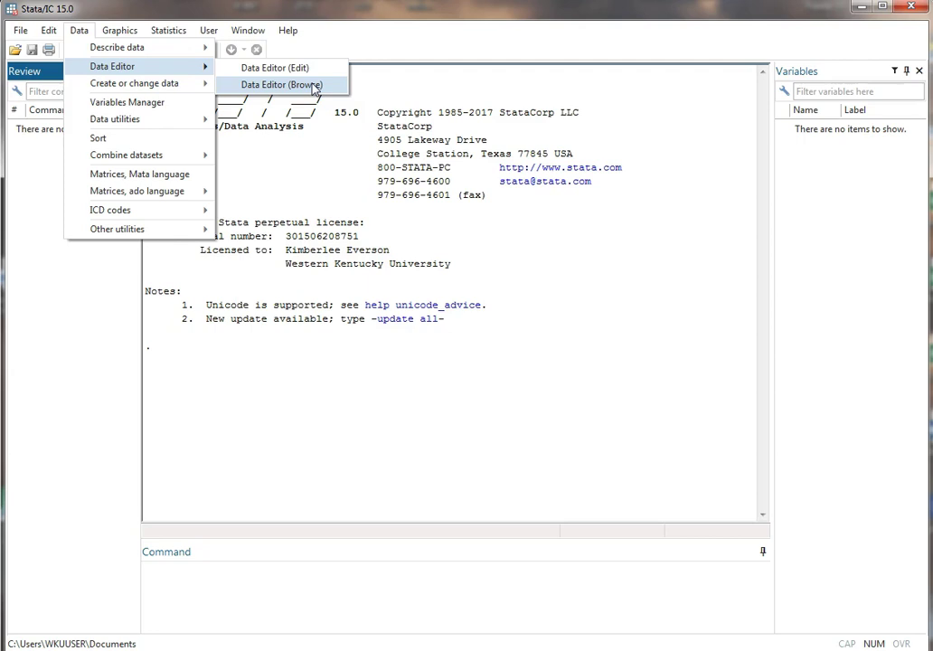
Dismiss the Data menu without opening anything and focus the Command box
{"action": "left_click", "coordinate": [352, 50]}
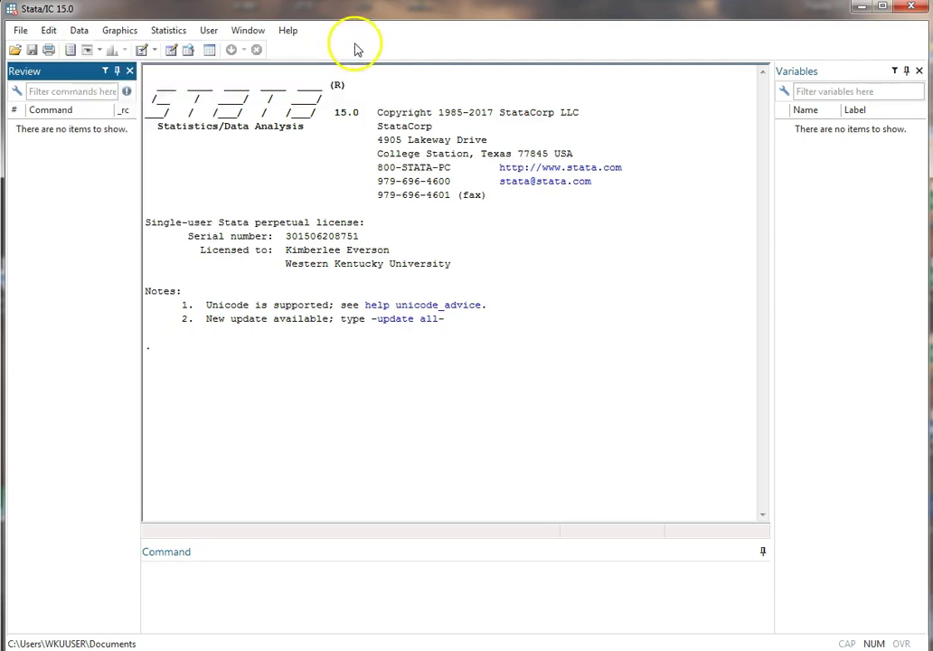
{"action": "left_click", "coordinate": [187, 51]}
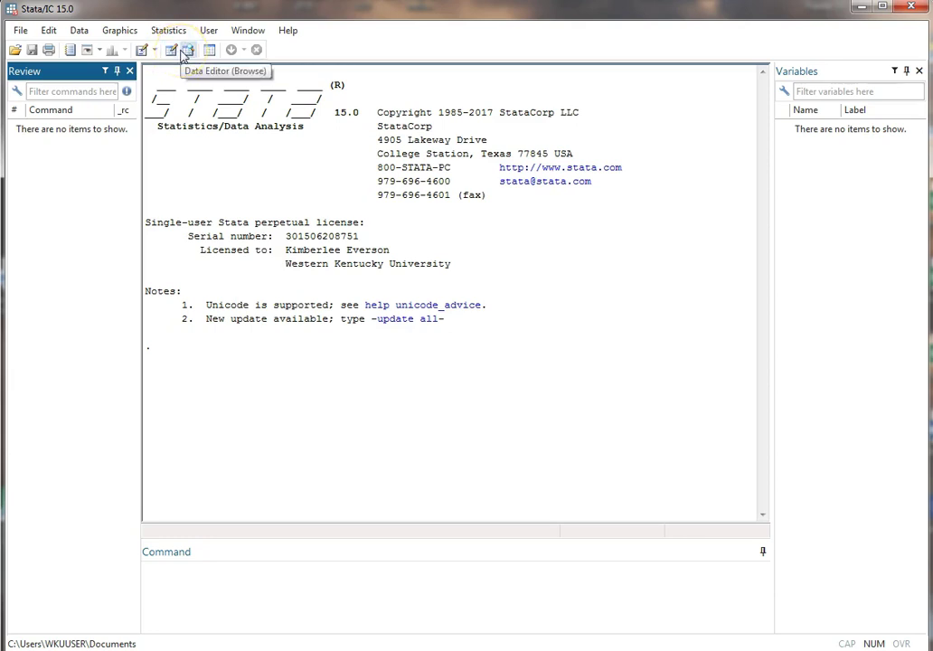
{"action": "left_click", "coordinate": [156, 603]}
{"action": "left_click", "coordinate": [198, 579]}
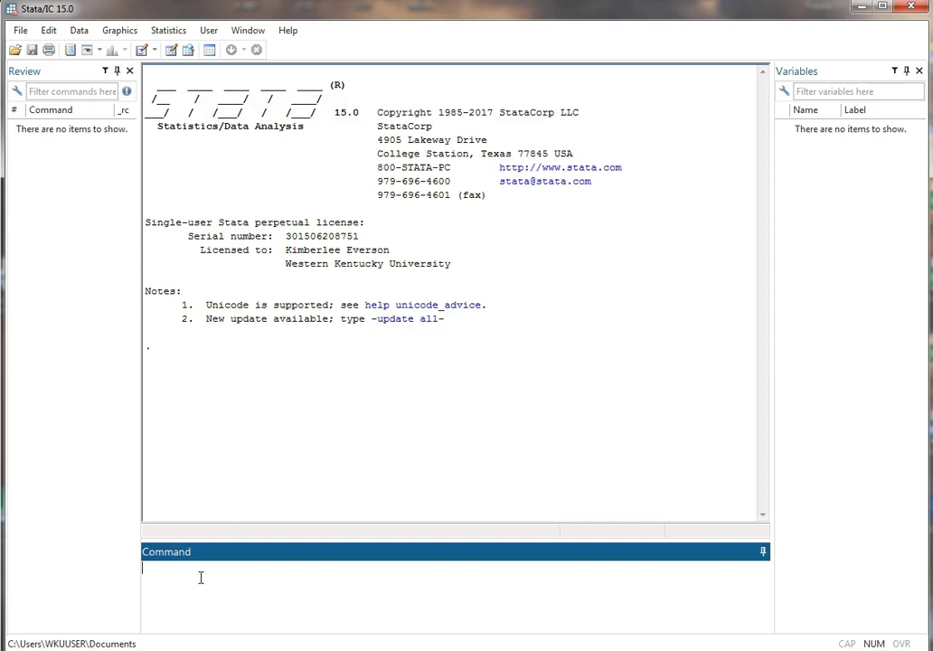
Run the edit command to open an empty, untitled Data Editor
{"action": "type", "text": "edit"}
{"action": "key", "text": "Return"}
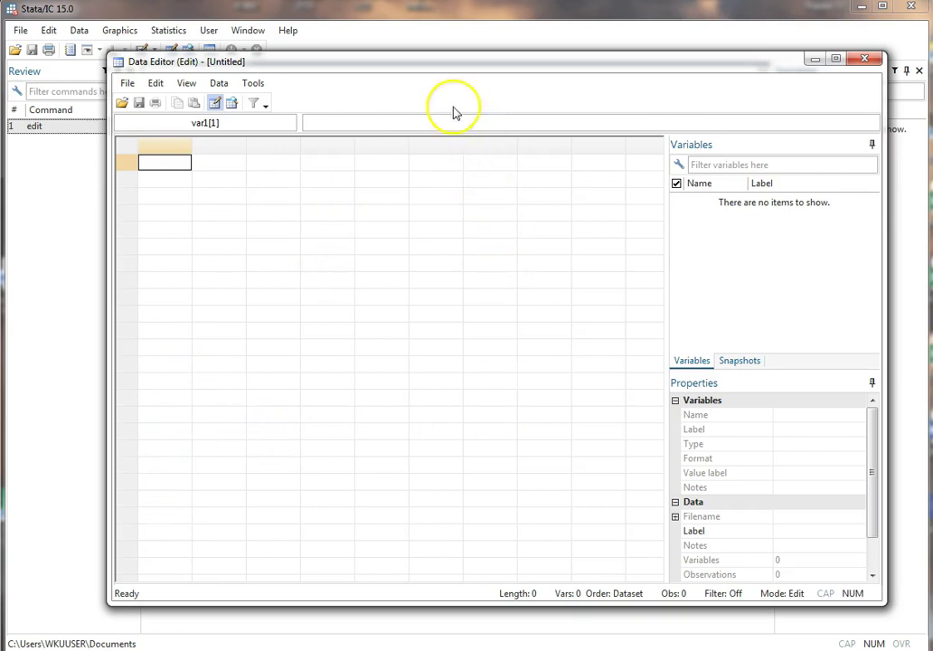
Drag the Data Editor aside to see the results, then back fully into view
{"action": "left_click_drag", "start_coordinate": [443, 73], "coordinate": [675, 96]}
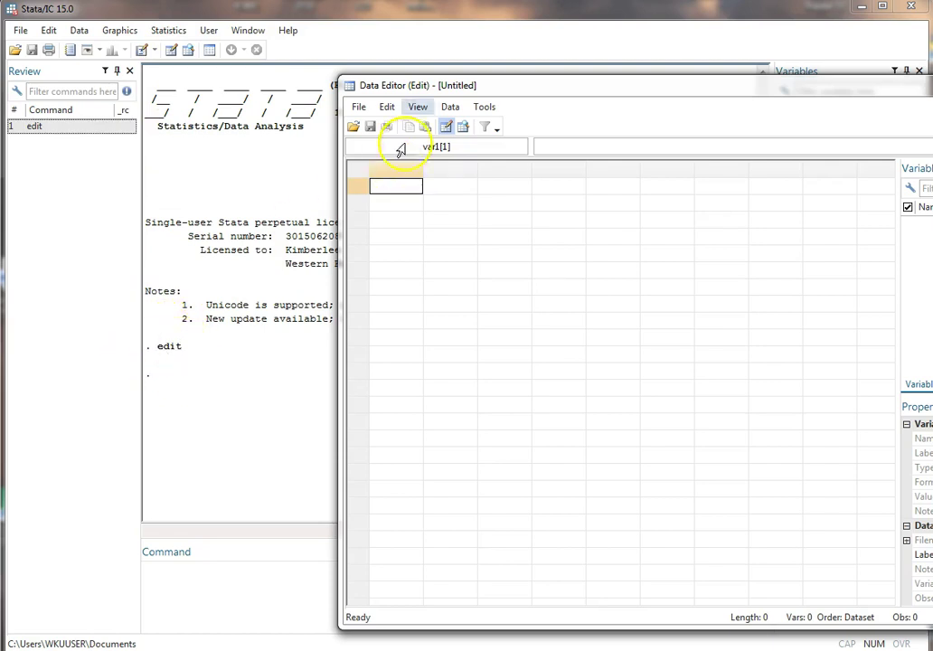
{"action": "left_click_drag", "start_coordinate": [523, 88], "coordinate": [261, 75]}
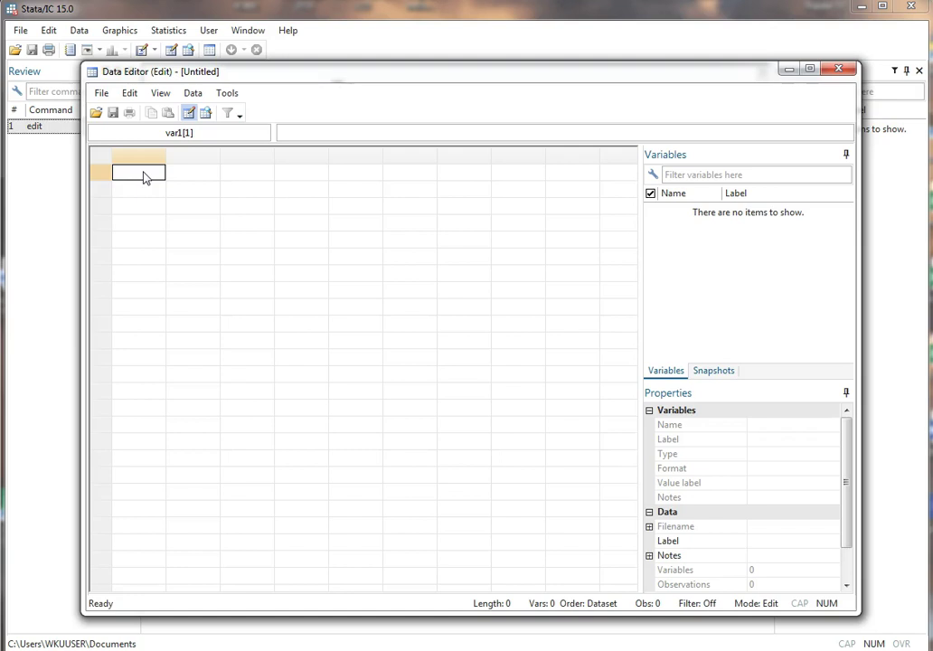
Enter var1 codes 1, 2, 2, 1, 1, 2, 1, 1, 2, 2 down the first column
{"action": "type", "text": "1"}
{"action": "key", "text": "Return"}
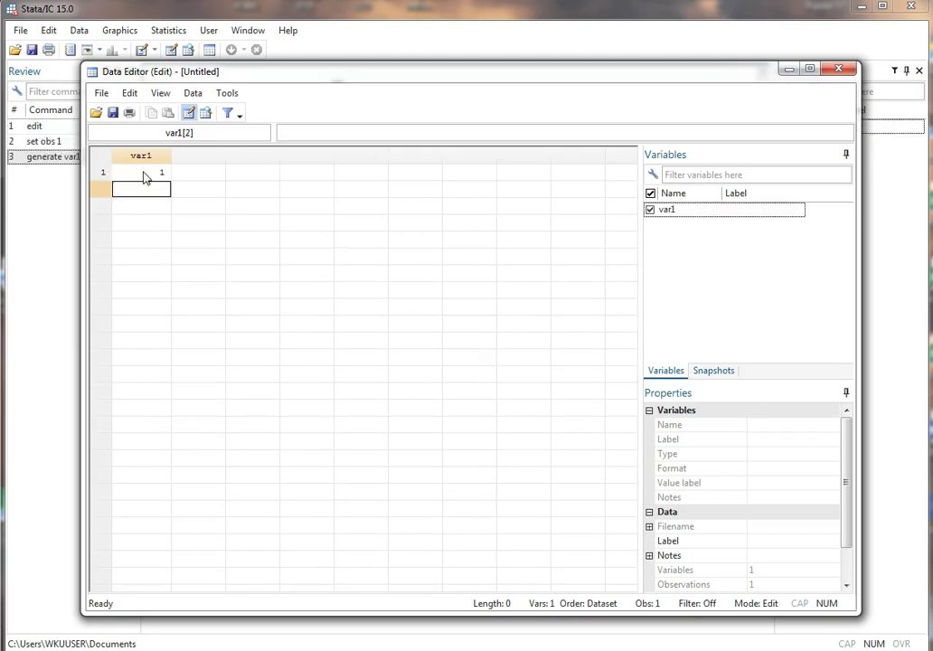
{"action": "type", "text": "2"}
{"action": "key", "text": "Return"}
{"action": "type", "text": "2"}
{"action": "key", "text": "Return"}
{"action": "type", "text": "1"}
{"action": "key", "text": "Return"}
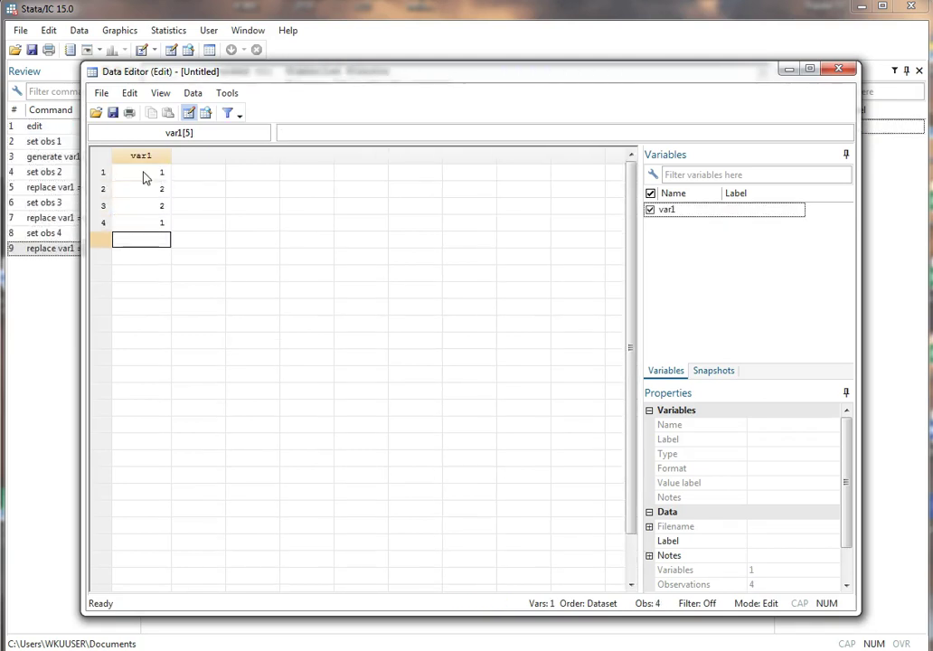
{"action": "type", "text": "1"}
{"action": "key", "text": "Return"}
{"action": "type", "text": "2"}
{"action": "key", "text": "Return"}
{"action": "type", "text": "1"}
{"action": "key", "text": "Return"}
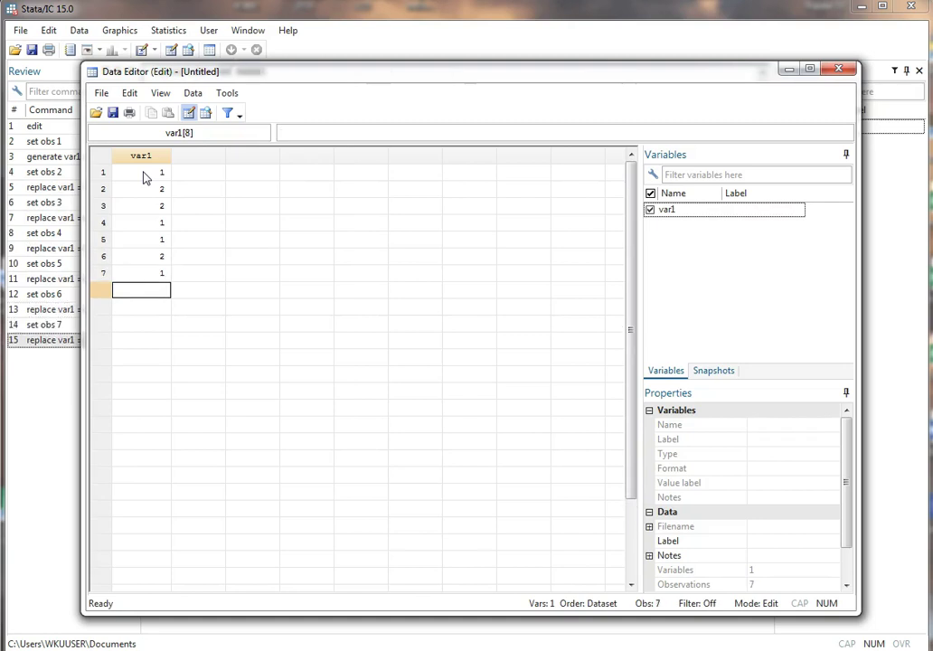
{"action": "type", "text": "1"}
{"action": "key", "text": "Return"}
{"action": "type", "text": "2"}
{"action": "key", "text": "Return"}
{"action": "type", "text": "2"}
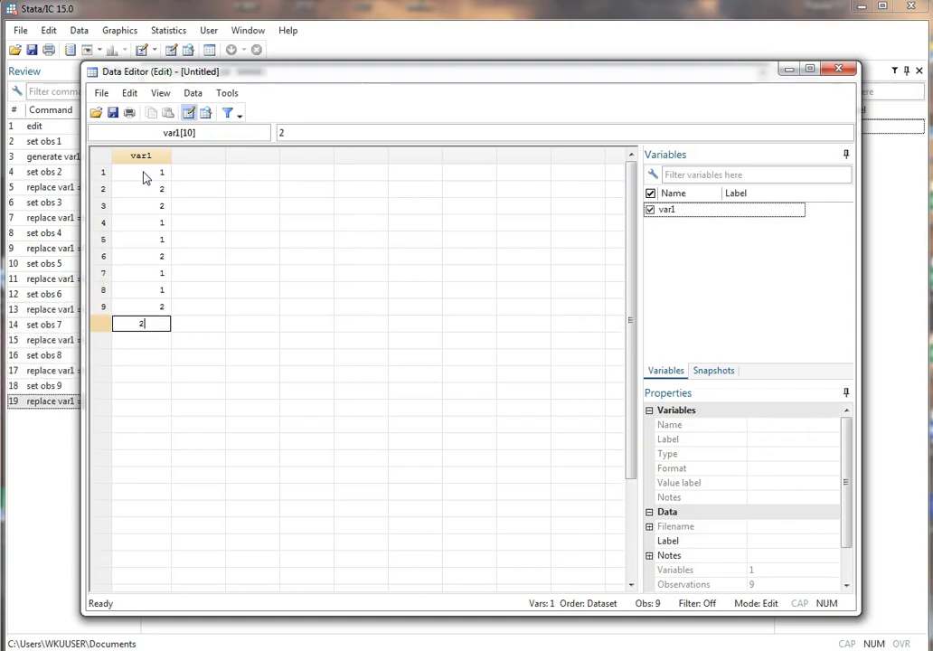
{"action": "left_click", "coordinate": [223, 193]}
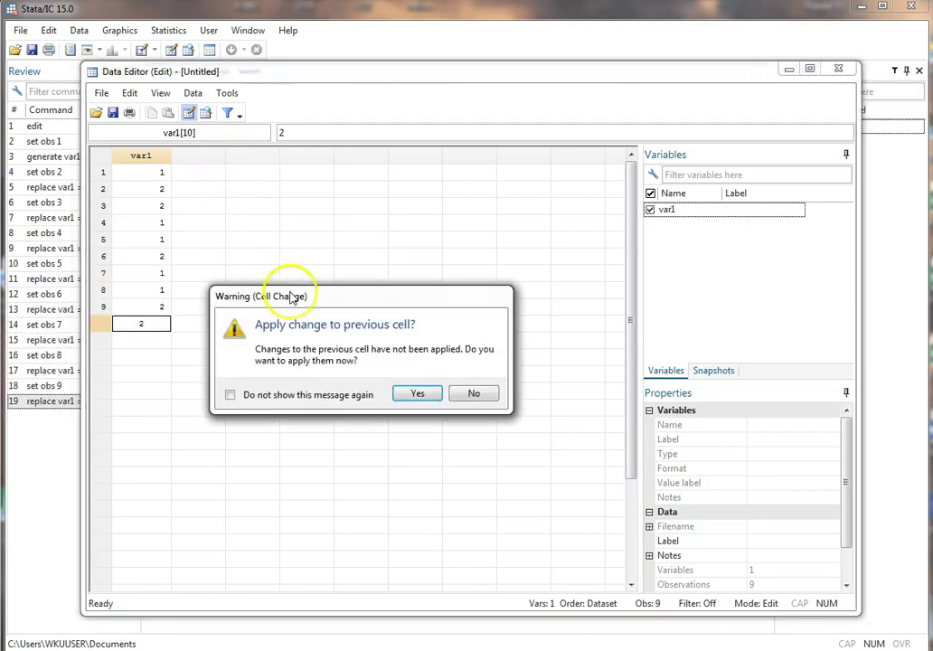
{"action": "left_click", "coordinate": [417, 394]}
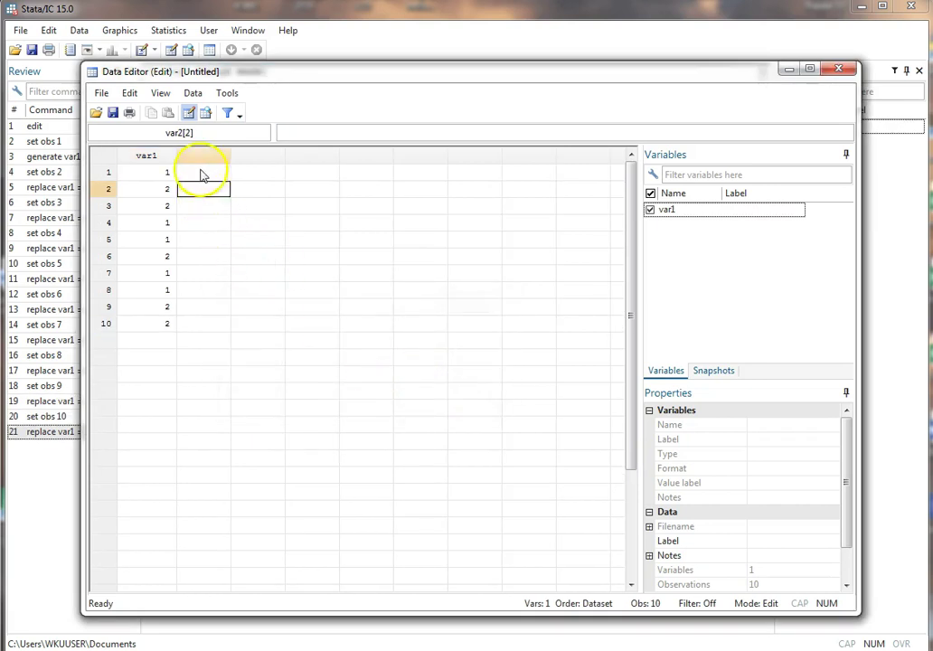
Fill var2 with scores 77, 88, 50, 60, 30, 88, 99, 75, 66, 88
{"action": "left_click", "coordinate": [202, 174]}
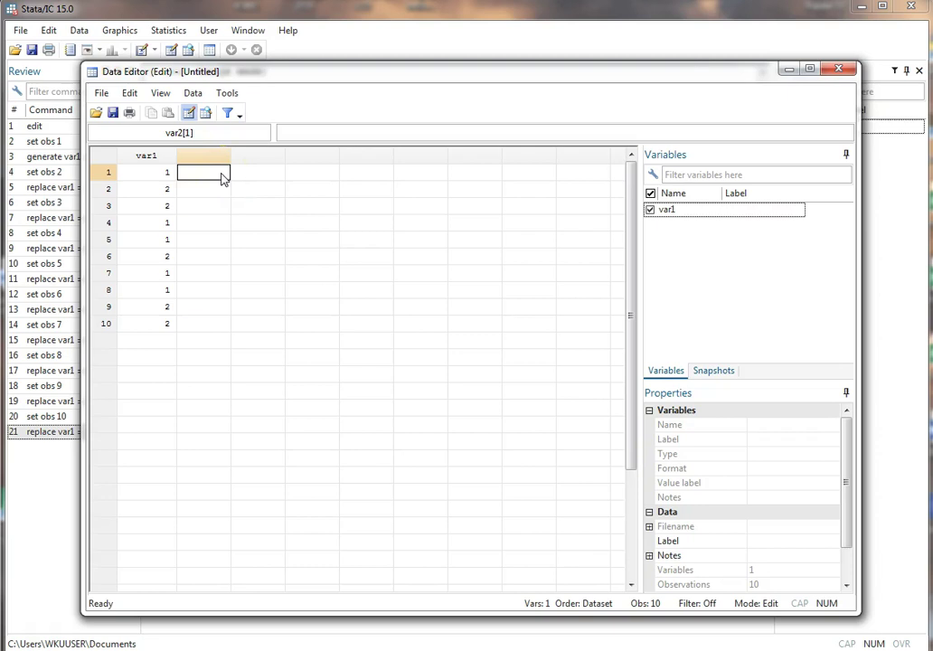
{"action": "type", "text": "77"}
{"action": "key", "text": "Return"}
{"action": "type", "text": "88"}
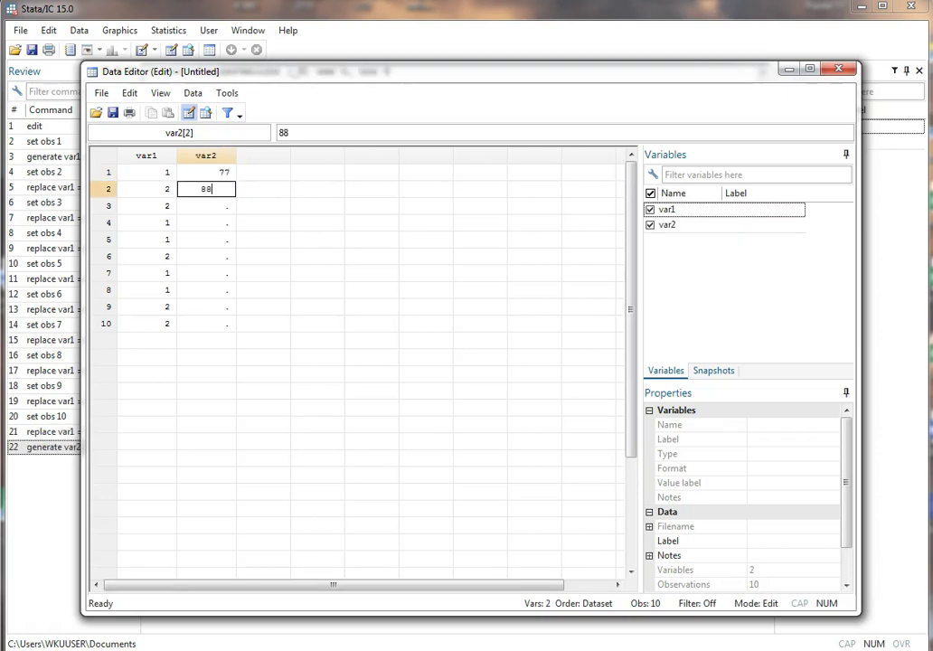
{"action": "key", "text": "Return"}
{"action": "type", "text": "50"}
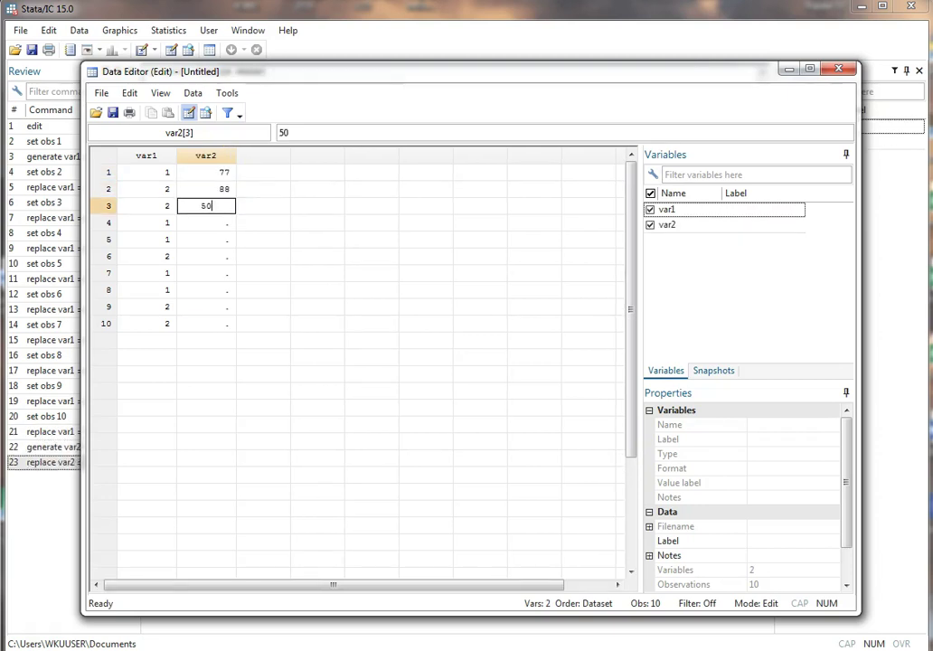
{"action": "key", "text": "Return"}
{"action": "type", "text": "60"}
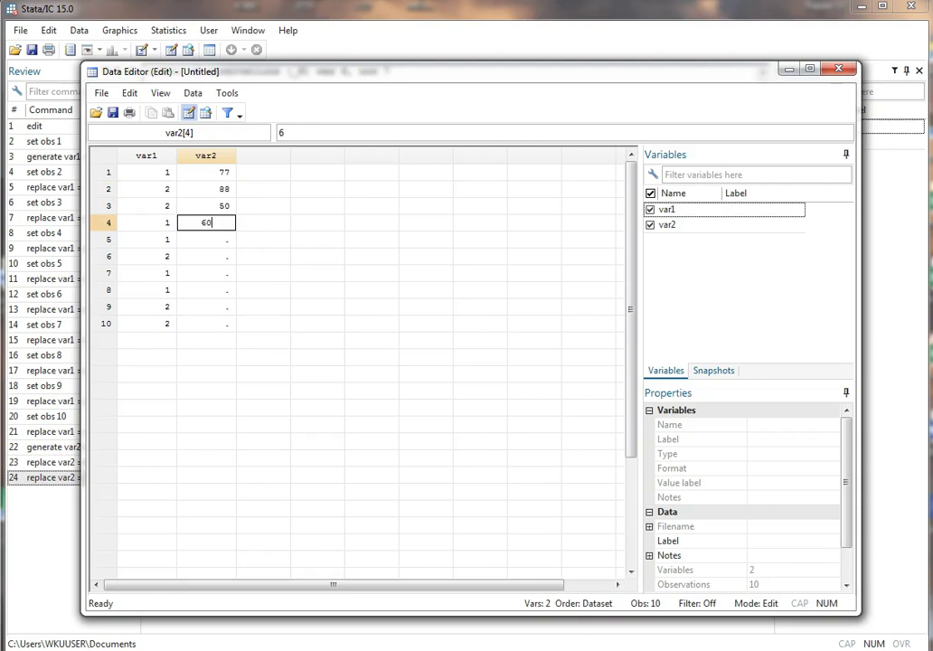
{"action": "key", "text": "Return"}
{"action": "type", "text": "30"}
{"action": "key", "text": "Return"}
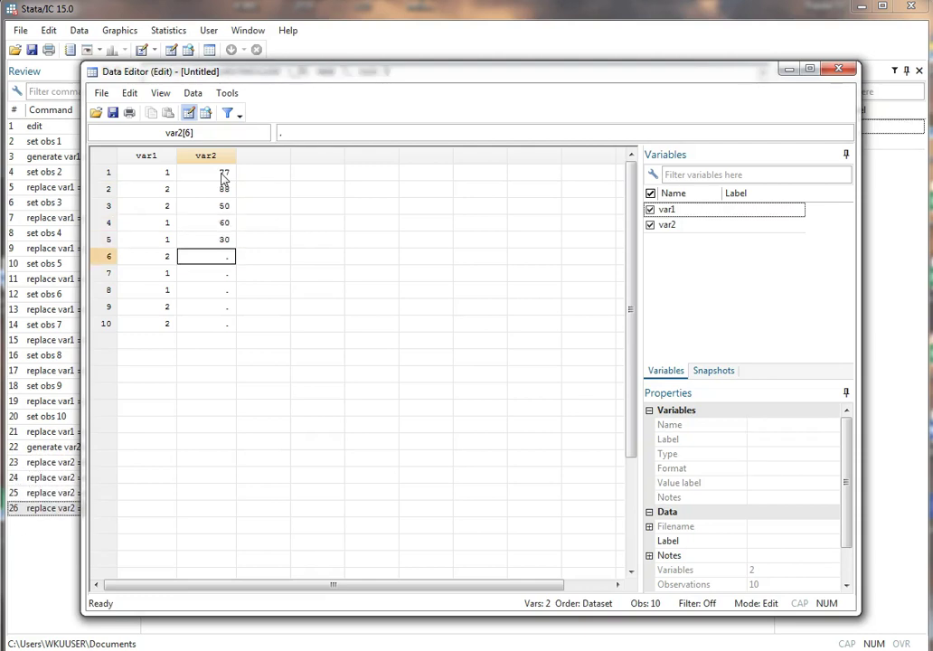
{"action": "type", "text": "88"}
{"action": "key", "text": "Return"}
{"action": "type", "text": "99"}
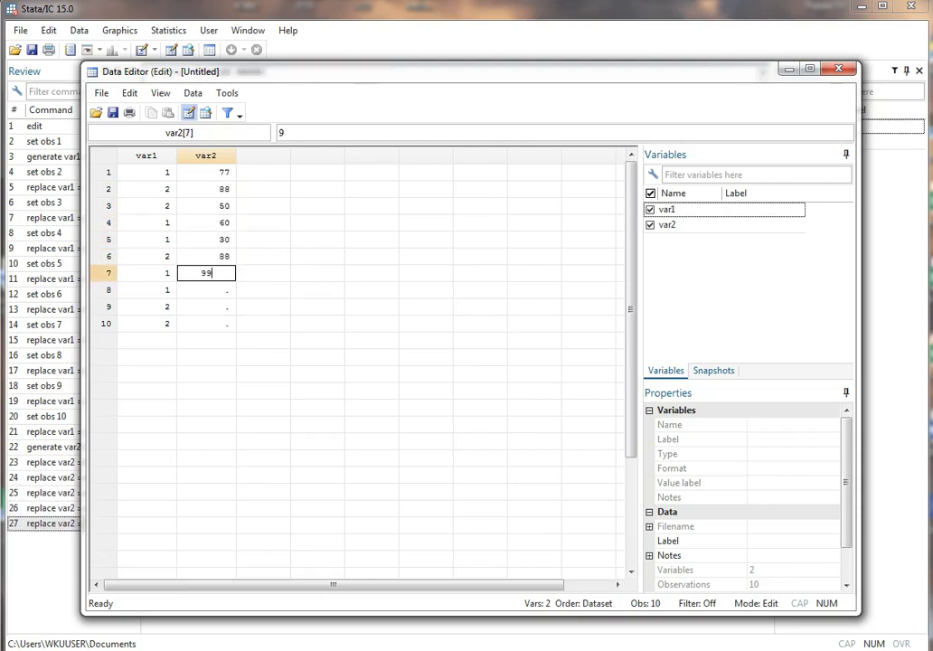
{"action": "key", "text": "Return"}
{"action": "type", "text": "75"}
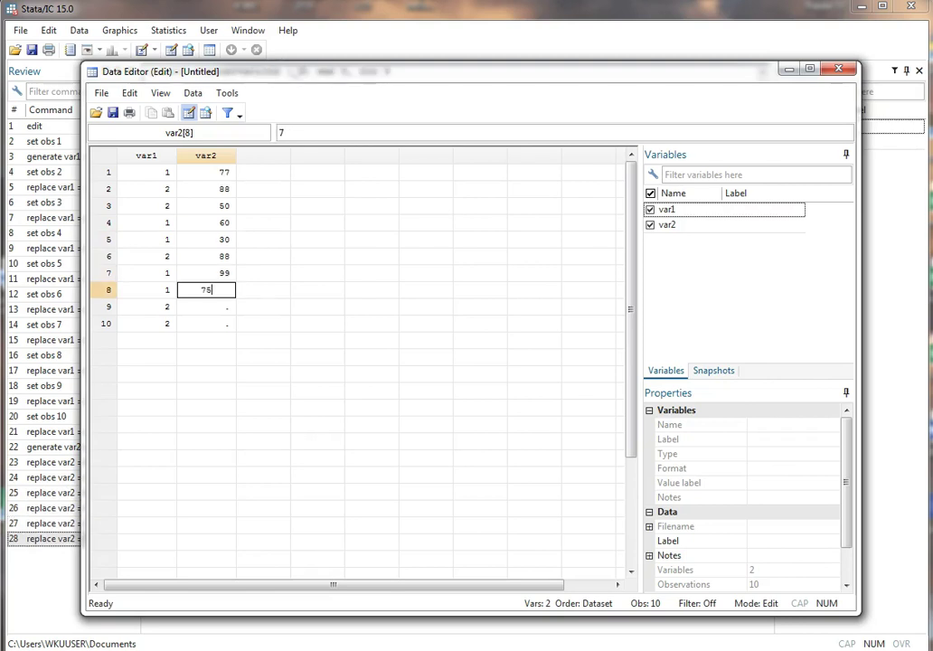
{"action": "key", "text": "Return"}
{"action": "type", "text": "66"}
{"action": "key", "text": "Return"}
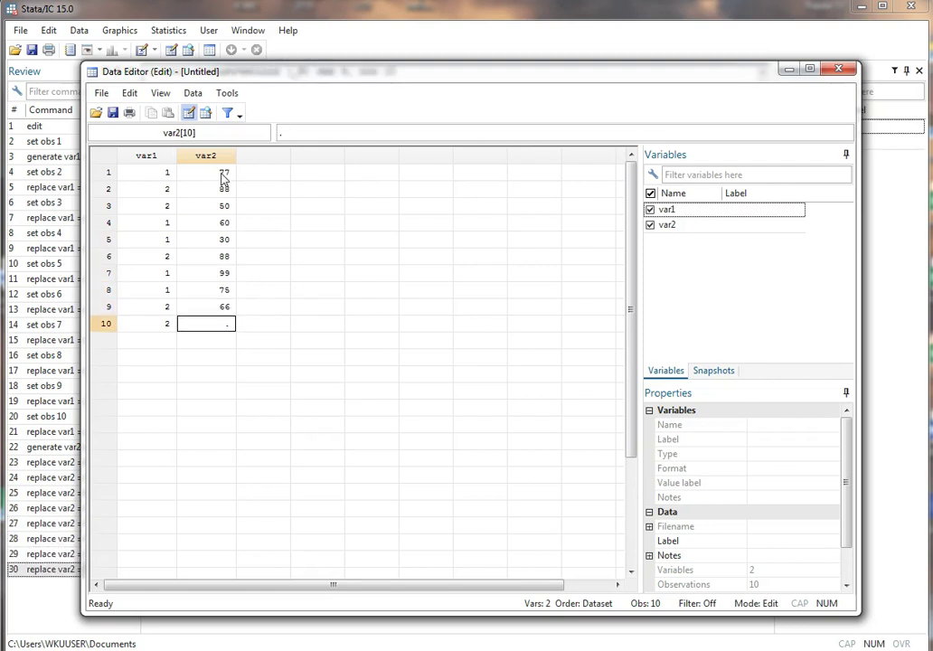
{"action": "type", "text": "88"}
{"action": "left_click", "coordinate": [263, 190]}
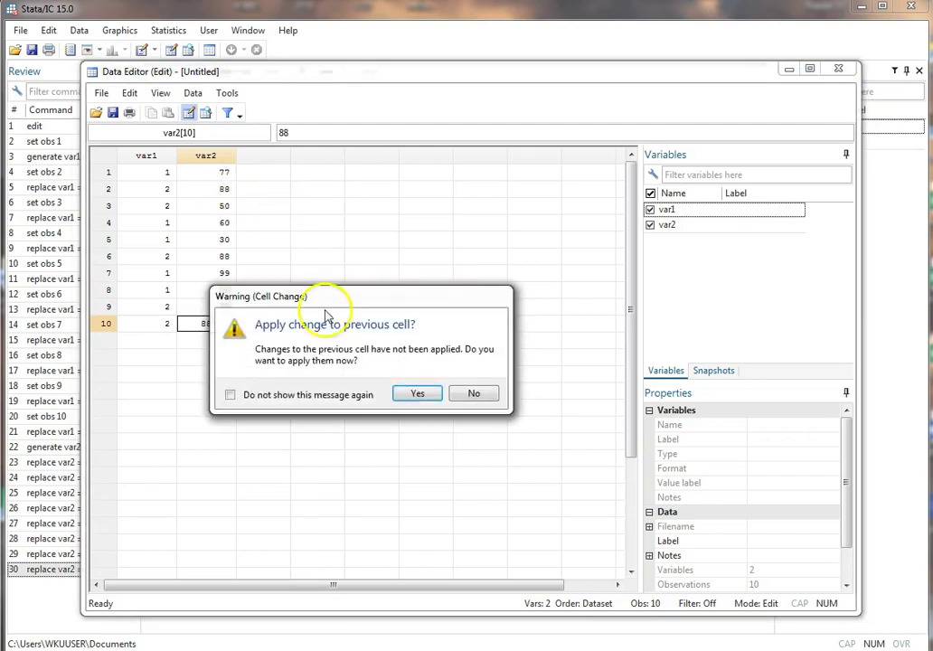
{"action": "left_click", "coordinate": [417, 394]}
{"action": "left_click", "coordinate": [252, 174]}
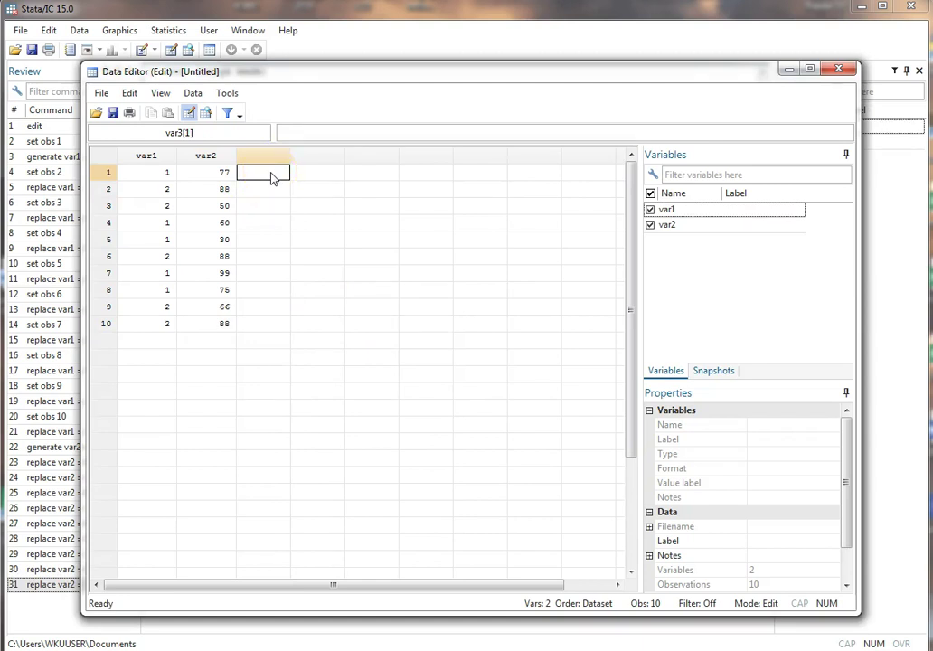
Enter var3 post-test scores 81, 99, 65, 55, 90, 100, 95, 68, 88, 92
{"action": "type", "text": "81"}
{"action": "key", "text": "Return"}
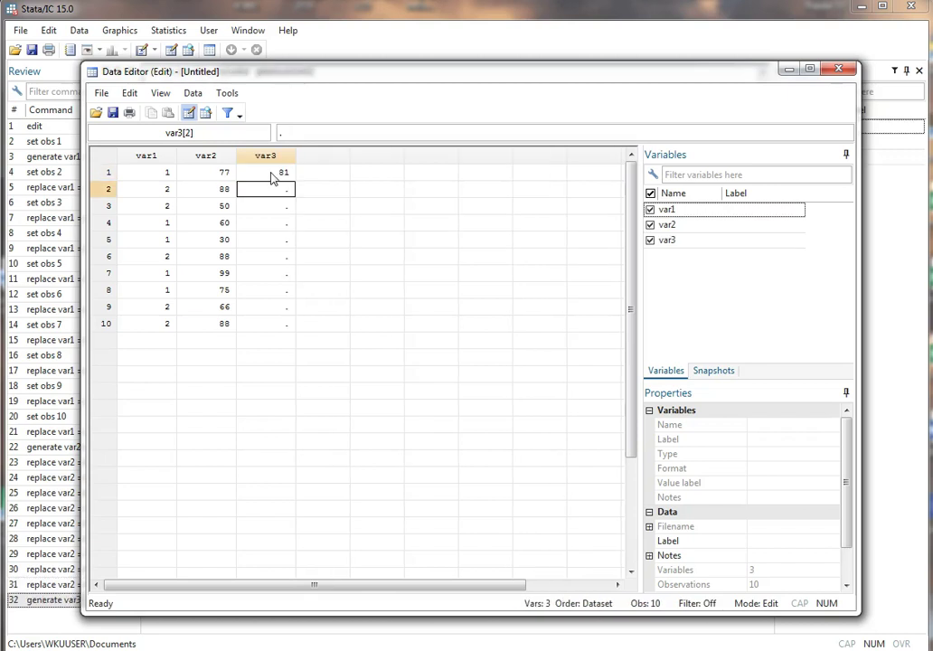
{"action": "type", "text": "99"}
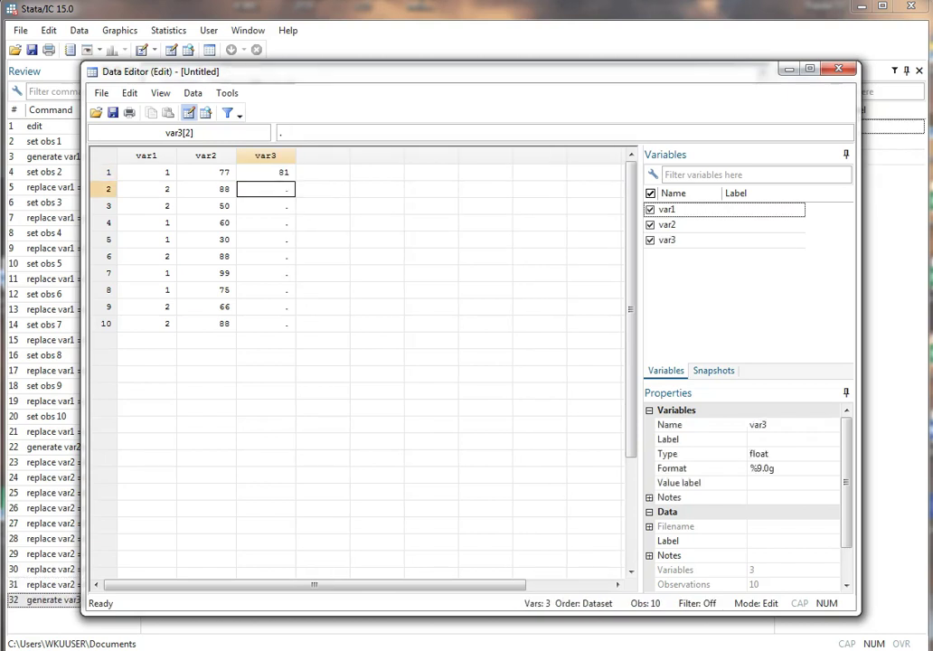
{"action": "key", "text": "Return"}
{"action": "type", "text": "65"}
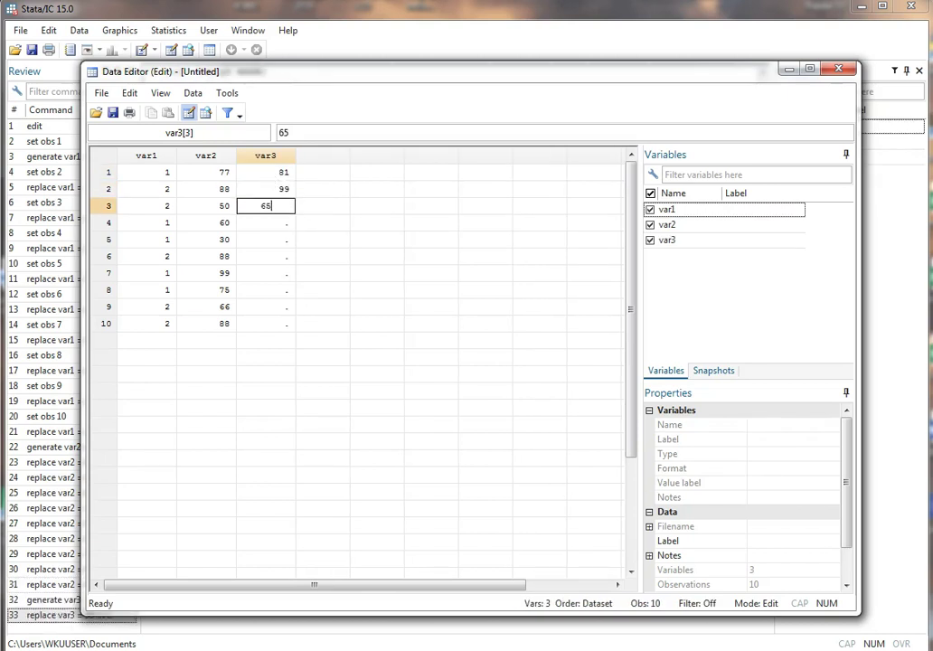
{"action": "key", "text": "Return"}
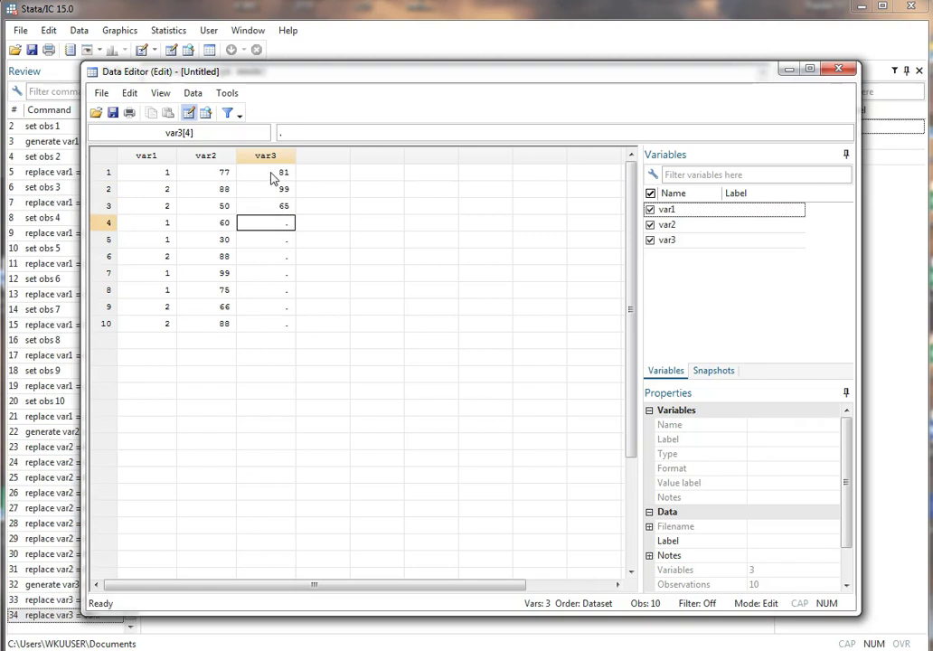
{"action": "type", "text": "55"}
{"action": "key", "text": "Return"}
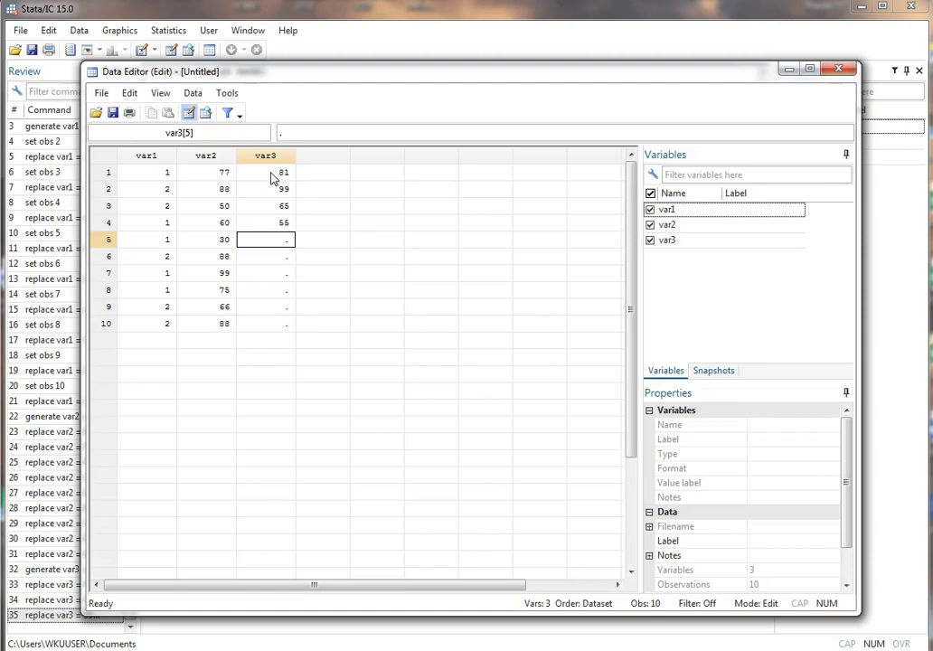
{"action": "type", "text": "90"}
{"action": "key", "text": "Return"}
{"action": "type", "text": "100"}
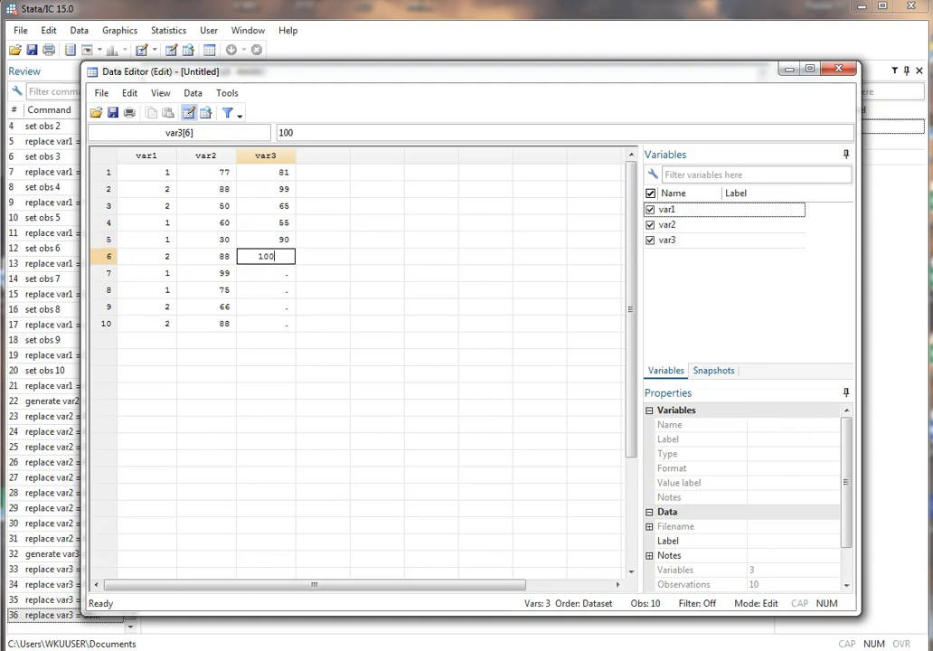
{"action": "key", "text": "Return"}
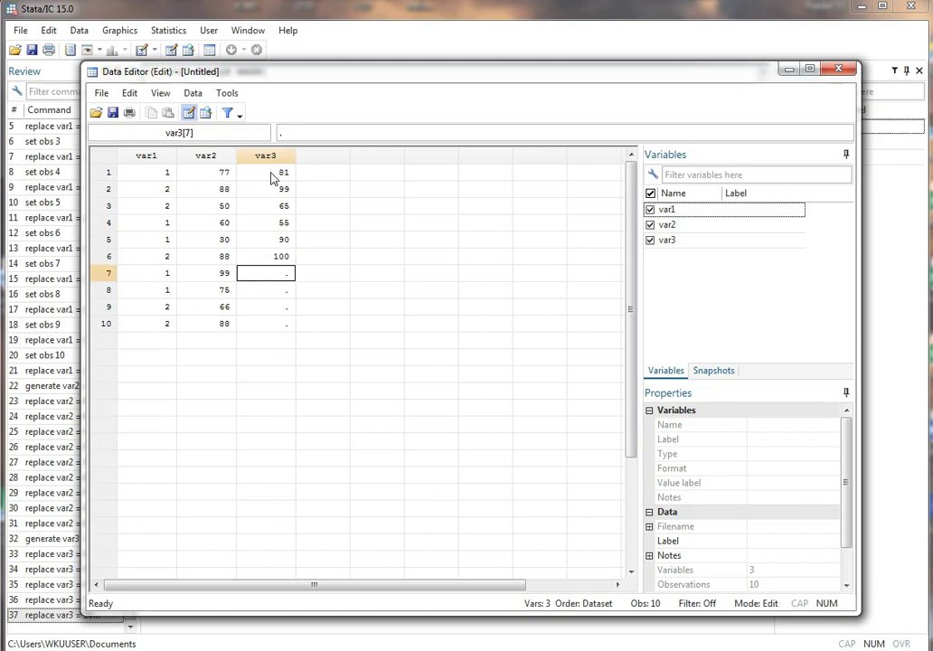
{"action": "type", "text": "95"}
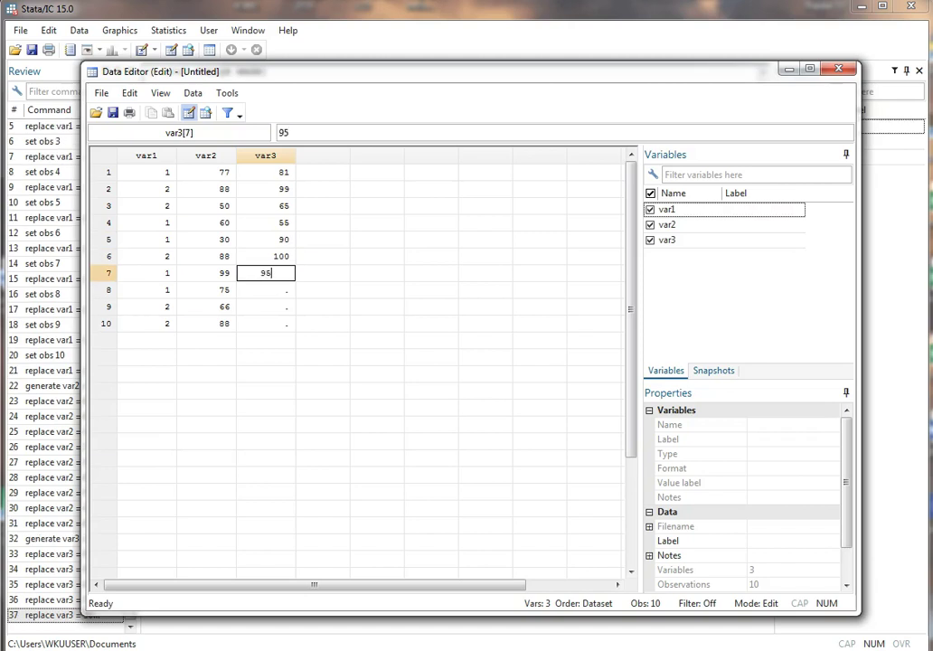
{"action": "key", "text": "Return"}
{"action": "type", "text": "68"}
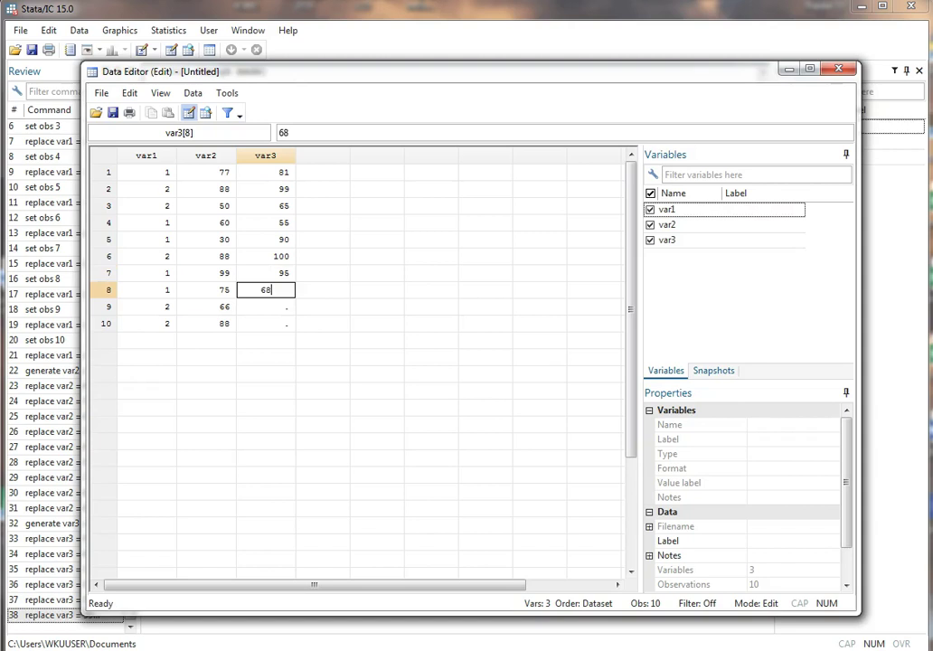
{"action": "key", "text": "Return"}
{"action": "type", "text": "88"}
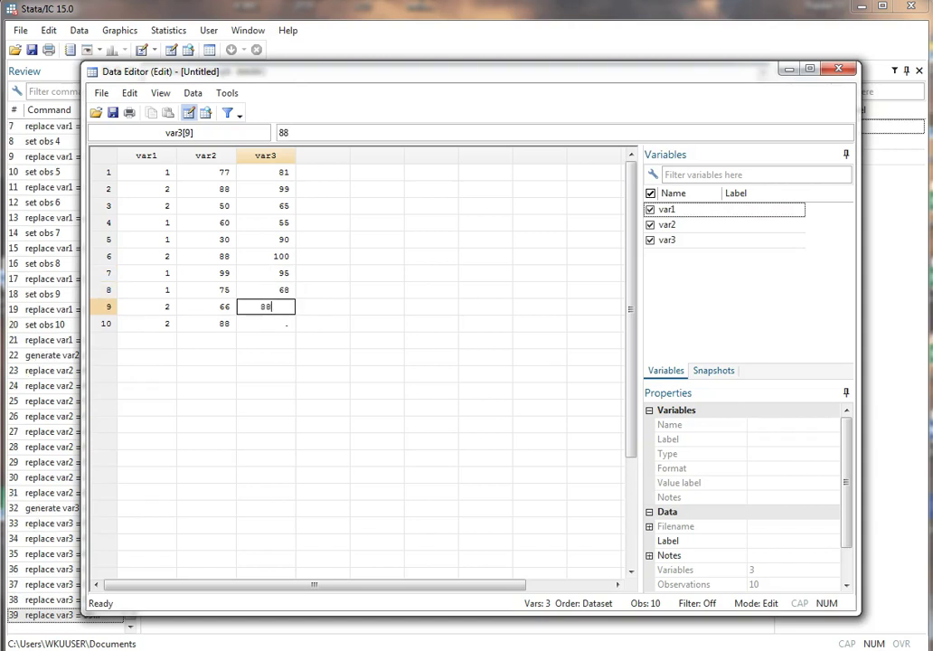
{"action": "key", "text": "Return"}
{"action": "type", "text": "92"}
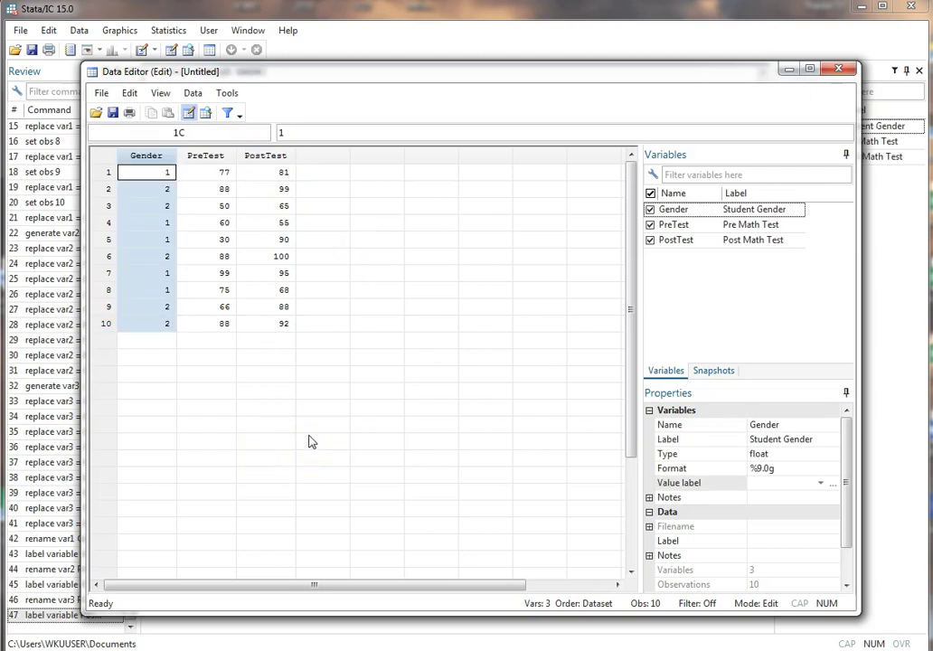
{"action": "left_click", "coordinate": [309, 407]}
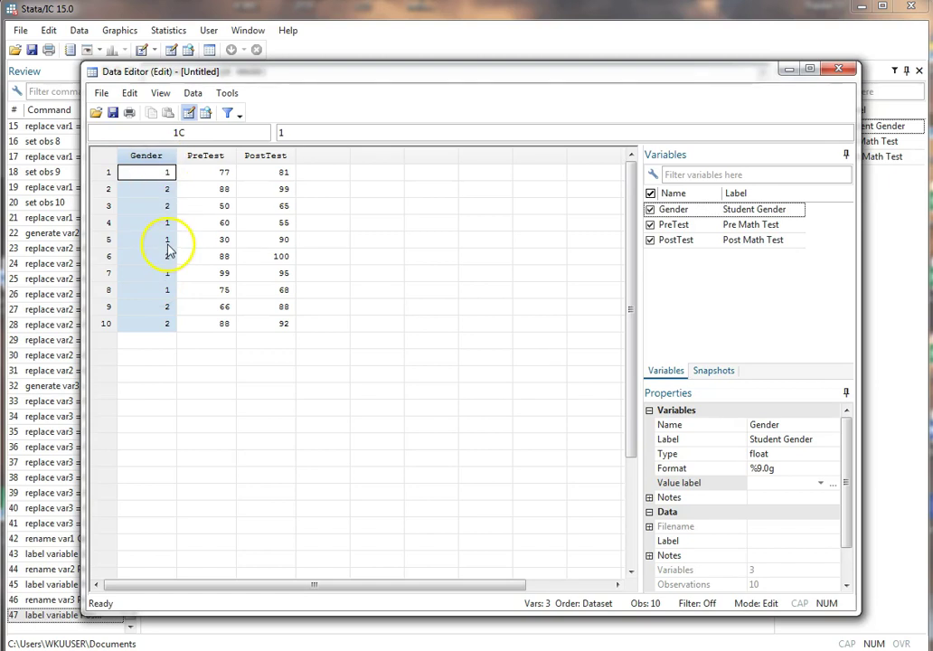
{"action": "left_click", "coordinate": [783, 426]}
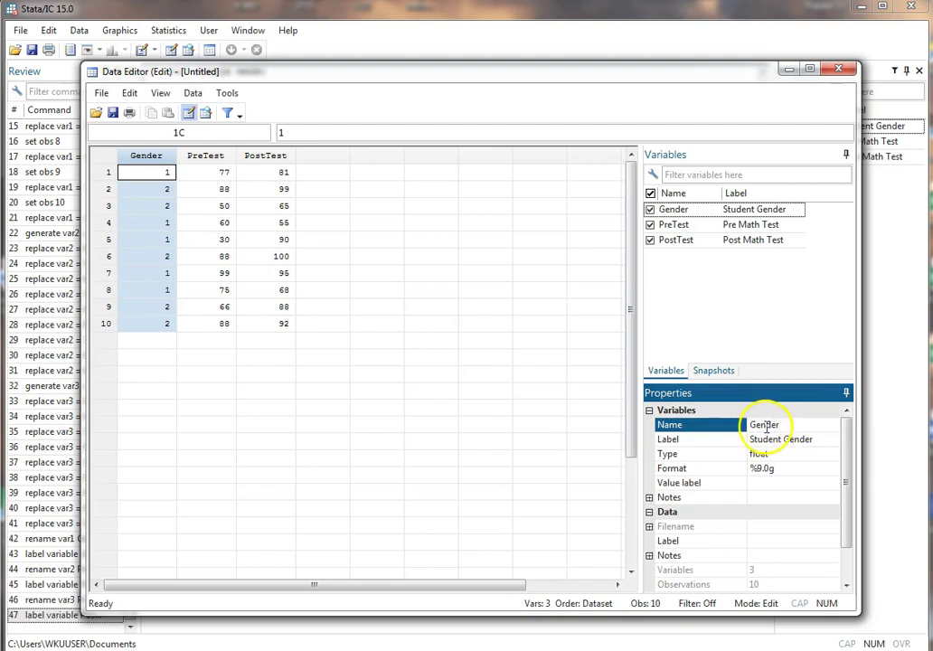
{"action": "left_click", "coordinate": [778, 424]}
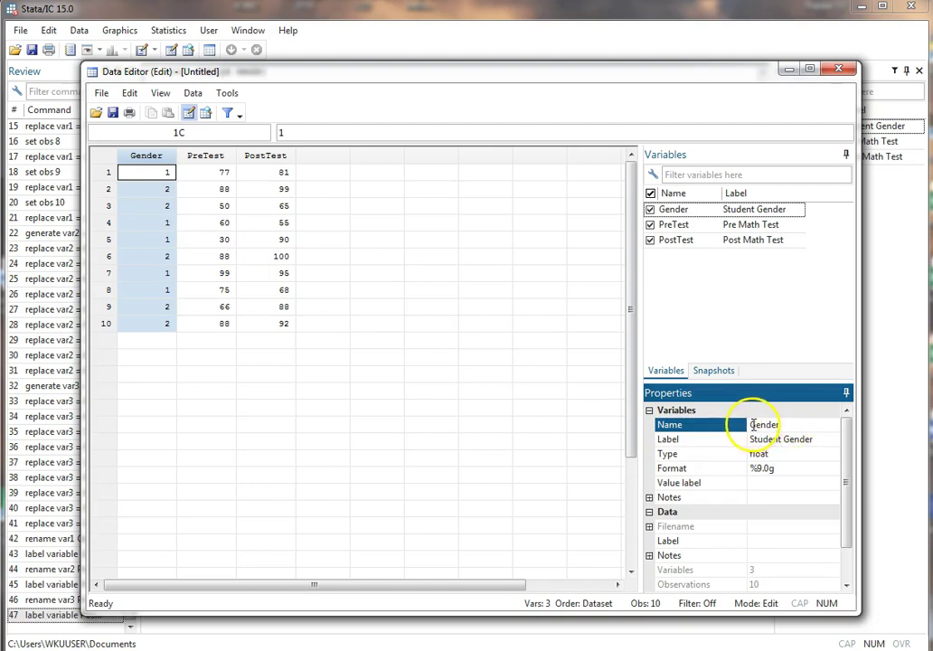
{"action": "left_click_drag", "start_coordinate": [766, 424], "coordinate": [777, 424]}
{"action": "left_click", "coordinate": [779, 424]}
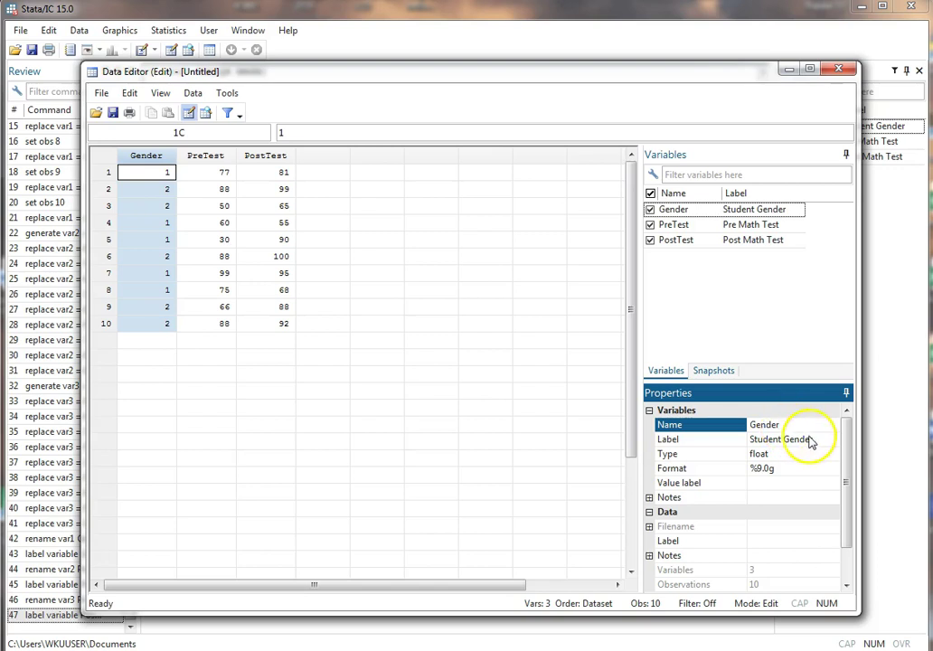
{"action": "left_click", "coordinate": [819, 440]}
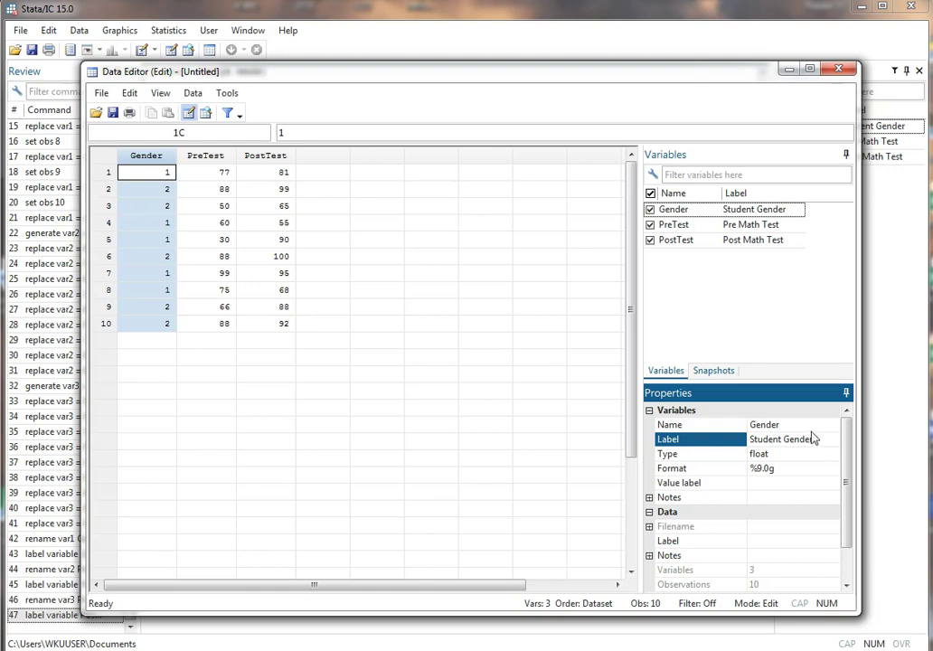
{"action": "left_click", "coordinate": [217, 160]}
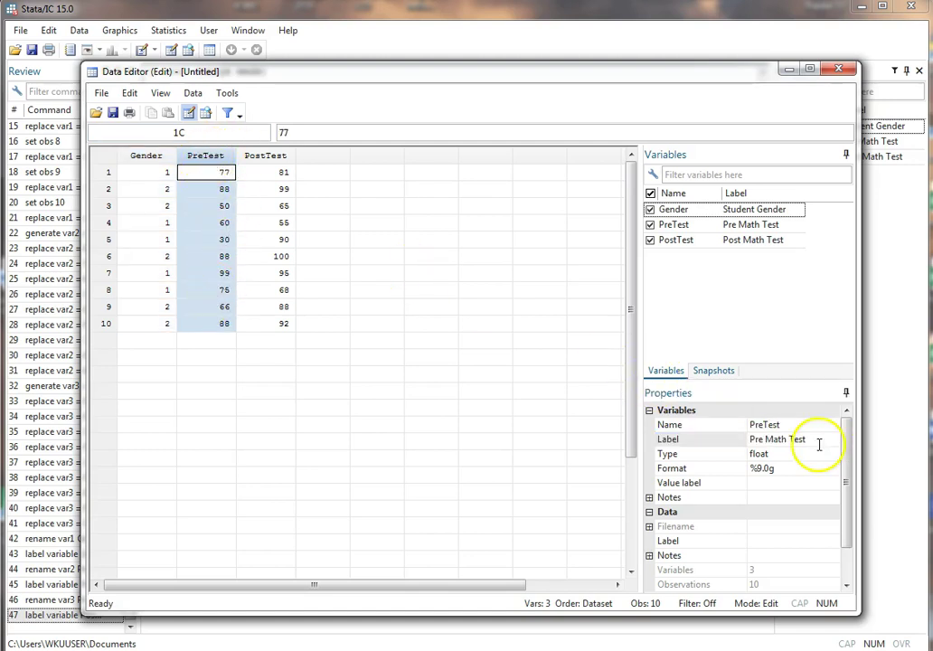
{"action": "left_click", "coordinate": [793, 425]}
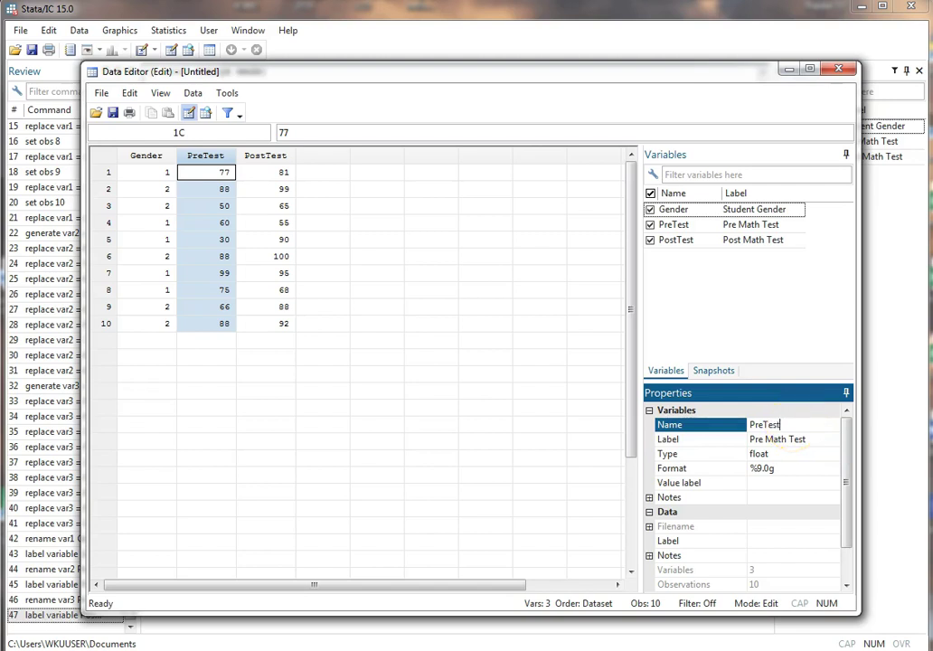
{"action": "left_click", "coordinate": [770, 427]}
{"action": "left_click", "coordinate": [273, 156]}
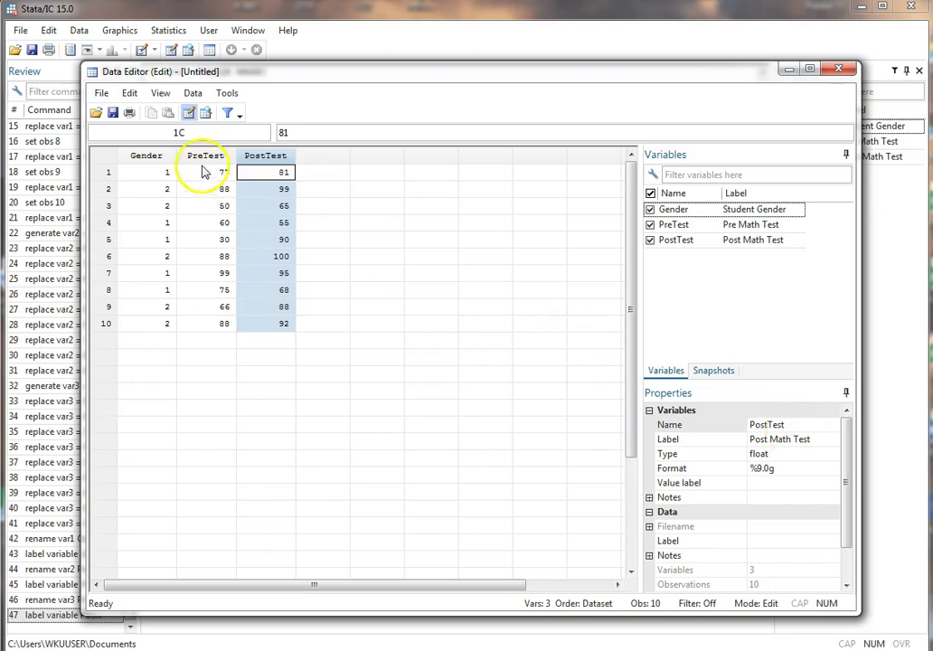
{"action": "left_click", "coordinate": [152, 159]}
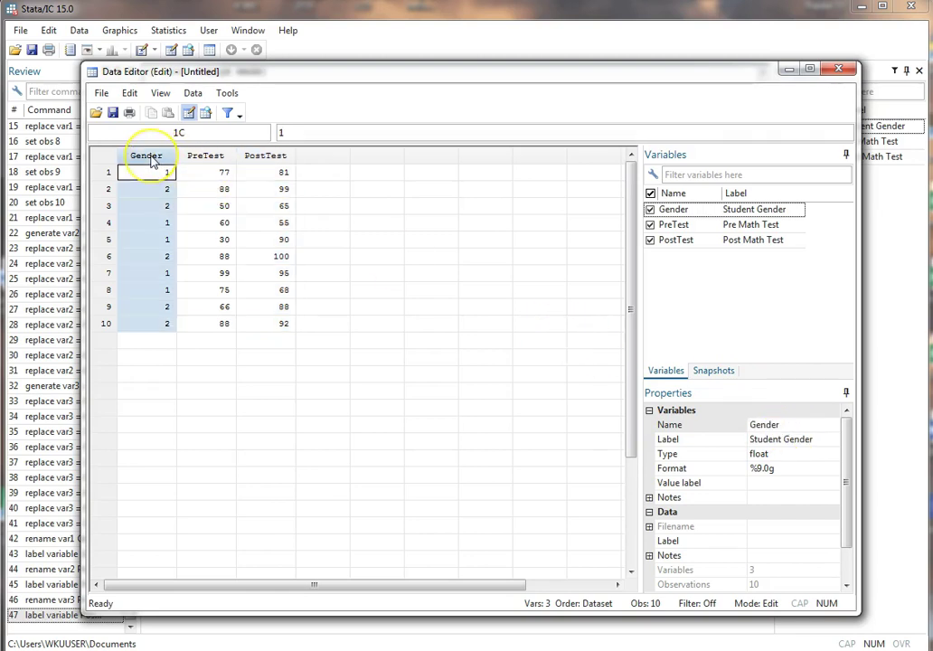
{"action": "left_click", "coordinate": [768, 483]}
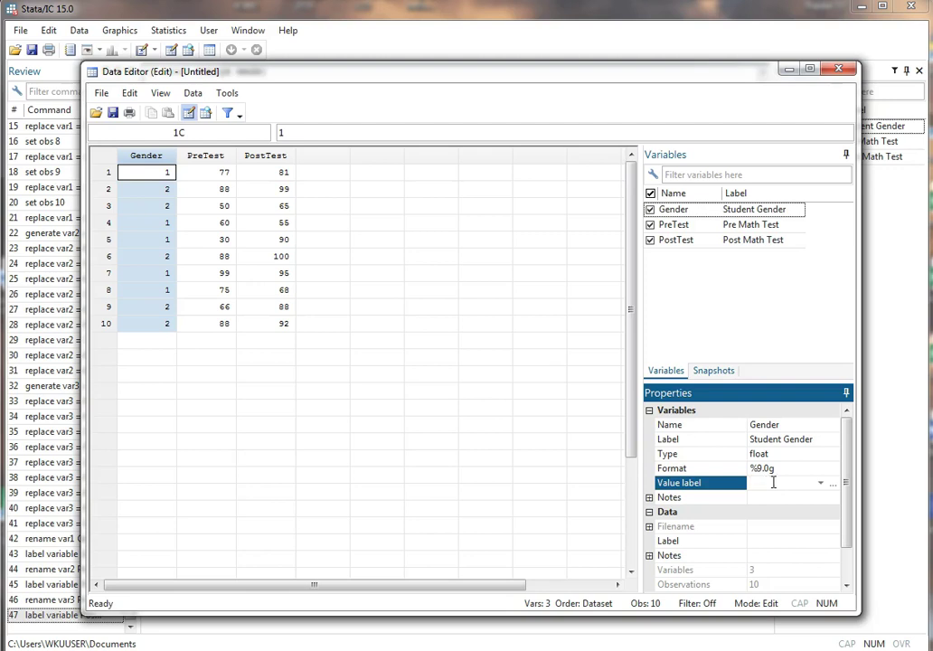
{"action": "left_click", "coordinate": [770, 484]}
{"action": "left_click", "coordinate": [822, 486]}
{"action": "left_click", "coordinate": [833, 487]}
{"action": "left_click", "coordinate": [822, 485]}
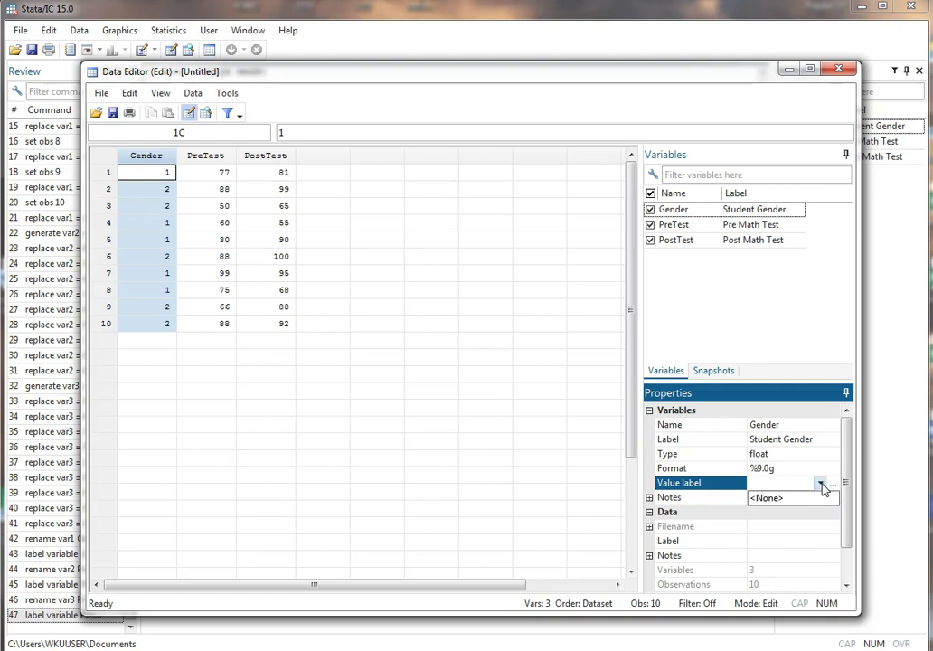
{"action": "left_click", "coordinate": [822, 486]}
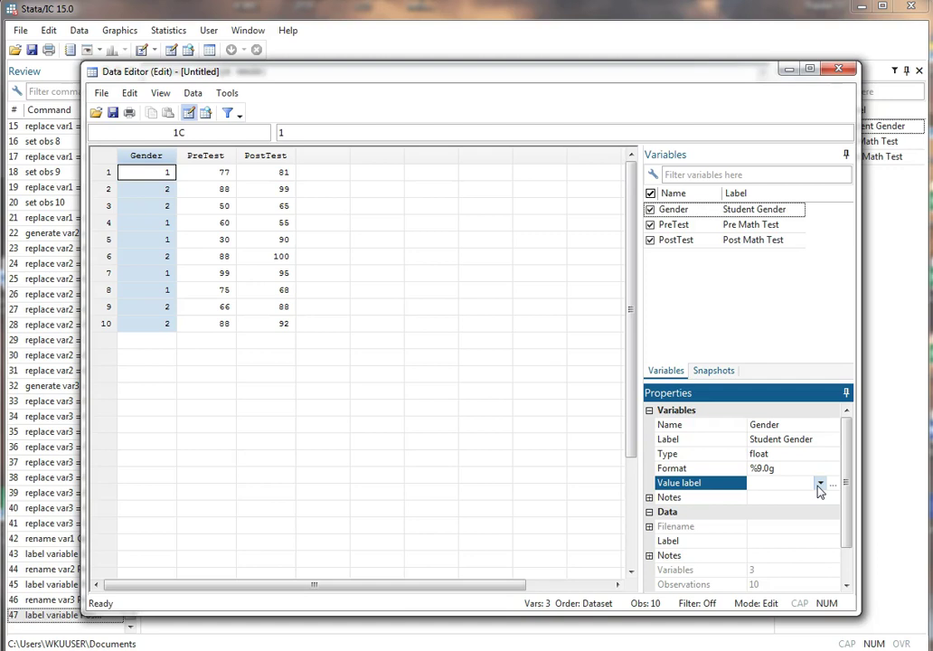
{"action": "left_click", "coordinate": [820, 485]}
{"action": "left_click", "coordinate": [819, 489]}
From Manage value labels, start a new value label and clear the placeholder label name
{"action": "left_click", "coordinate": [834, 486]}
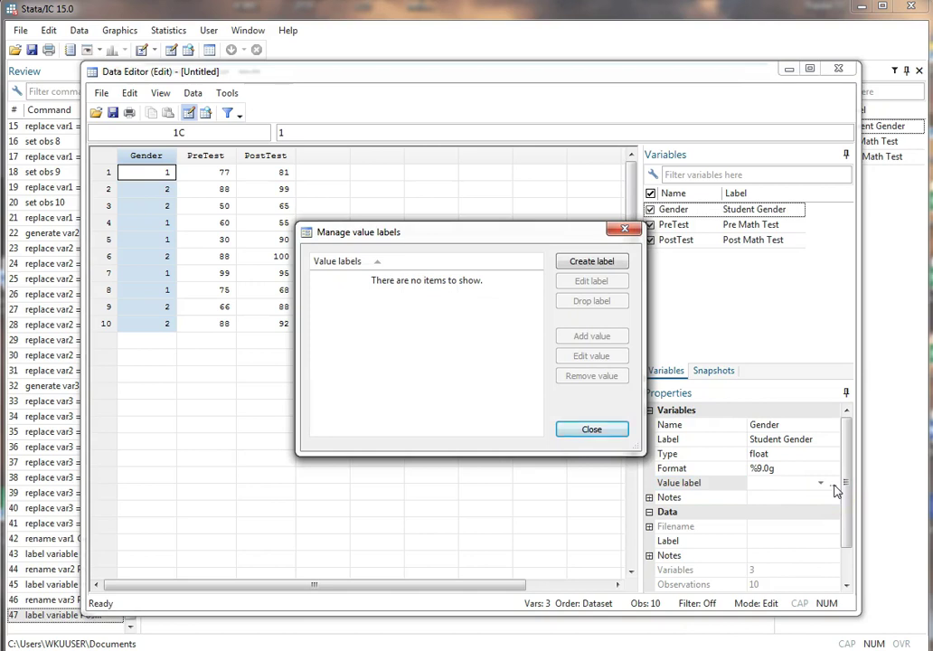
{"action": "left_click", "coordinate": [833, 485]}
{"action": "left_click", "coordinate": [585, 264]}
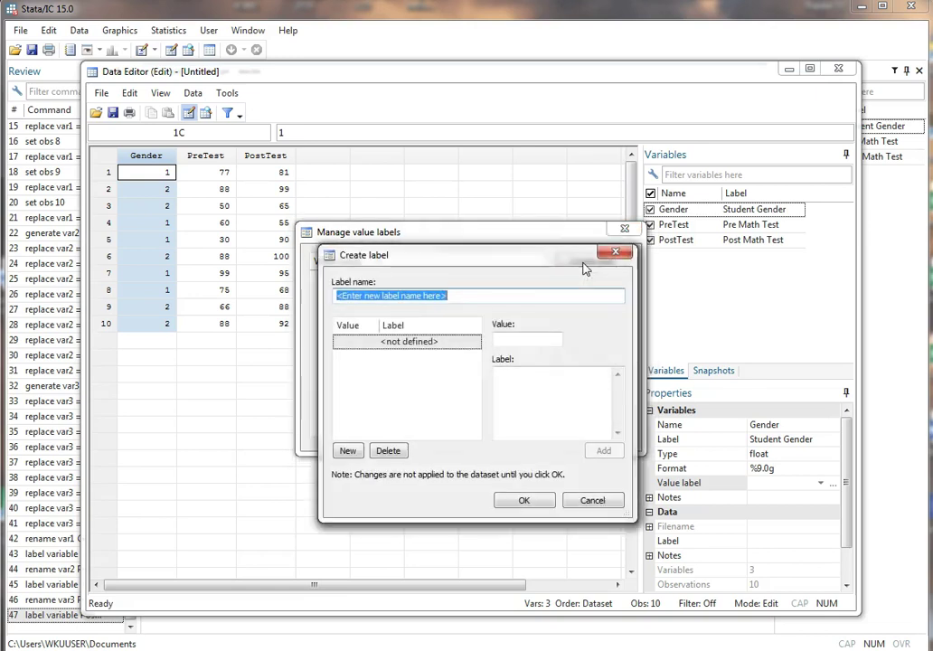
{"action": "left_click", "coordinate": [491, 295]}
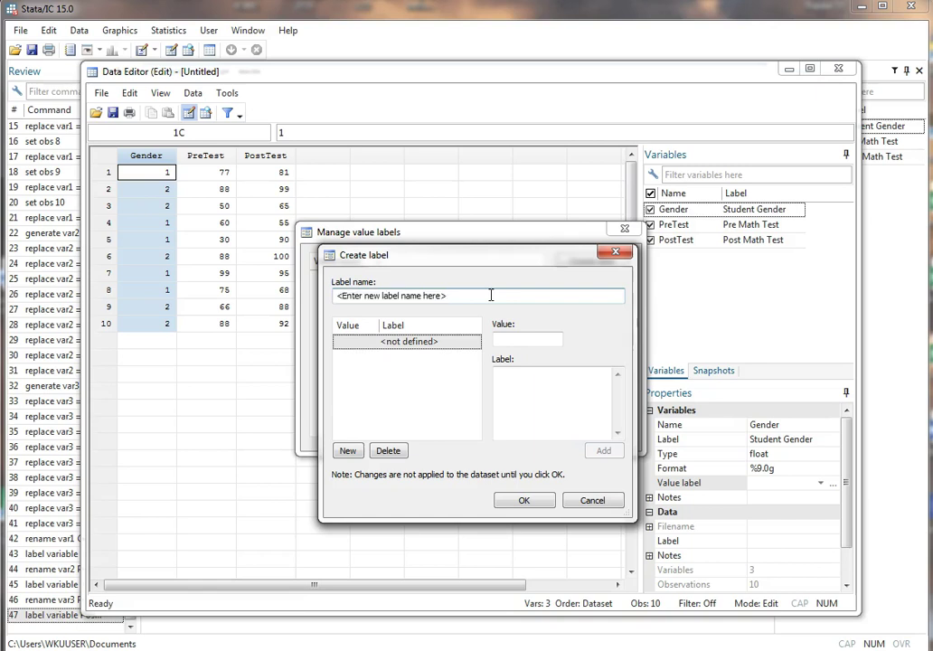
{"action": "key", "text": "BackSpace"}
{"action": "key", "text": "BackSpace"}
{"action": "key", "text": "BackSpace"}
{"action": "key", "text": "BackSpace"}
{"action": "key", "text": "BackSpace"}
{"action": "key", "text": "BackSpace"}
{"action": "key", "text": "BackSpace"}
{"action": "key", "text": "BackSpace"}
{"action": "key", "text": "BackSpace"}
{"action": "key", "text": "BackSpace"}
{"action": "key", "text": "BackSpace"}
{"action": "key", "text": "BackSpace"}
{"action": "key", "text": "BackSpace"}
{"action": "key", "text": "BackSpace"}
{"action": "key", "text": "BackSpace"}
{"action": "key", "text": "BackSpace"}
{"action": "key", "text": "BackSpace"}
{"action": "key", "text": "BackSpace"}
{"action": "key", "text": "BackSpace"}
{"action": "key", "text": "BackSpace"}
{"action": "key", "text": "BackSpace"}
{"action": "key", "text": "BackSpace"}
{"action": "key", "text": "BackSpace"}
{"action": "key", "text": "BackSpace"}
{"action": "key", "text": "BackSpace"}
{"action": "key", "text": "BackSpace"}
{"action": "key", "text": "BackSpace"}
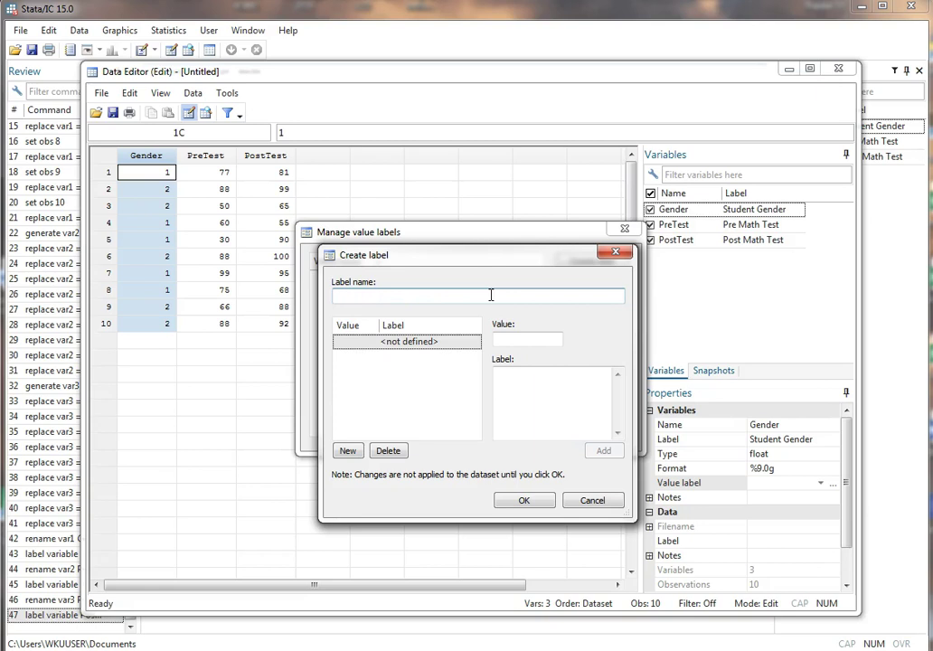
Name the value label GENDERLABEL and add the pair 1 = Male
{"action": "type", "text": "GEND"}
{"action": "type", "text": "ER"}
{"action": "type", "text": "LABEL"}
{"action": "left_click", "coordinate": [529, 343]}
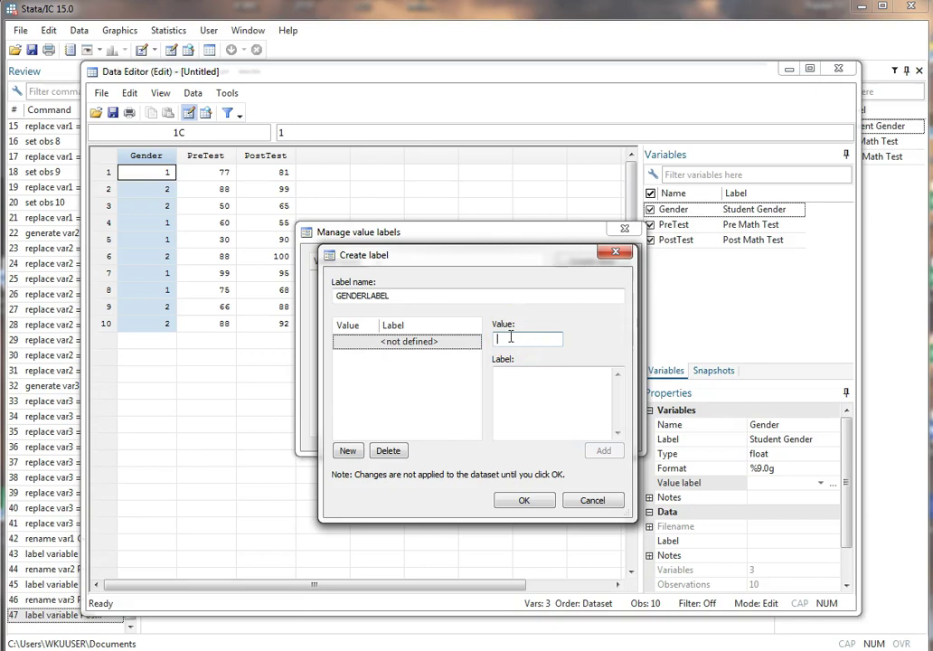
{"action": "type", "text": "1"}
{"action": "left_click", "coordinate": [510, 373]}
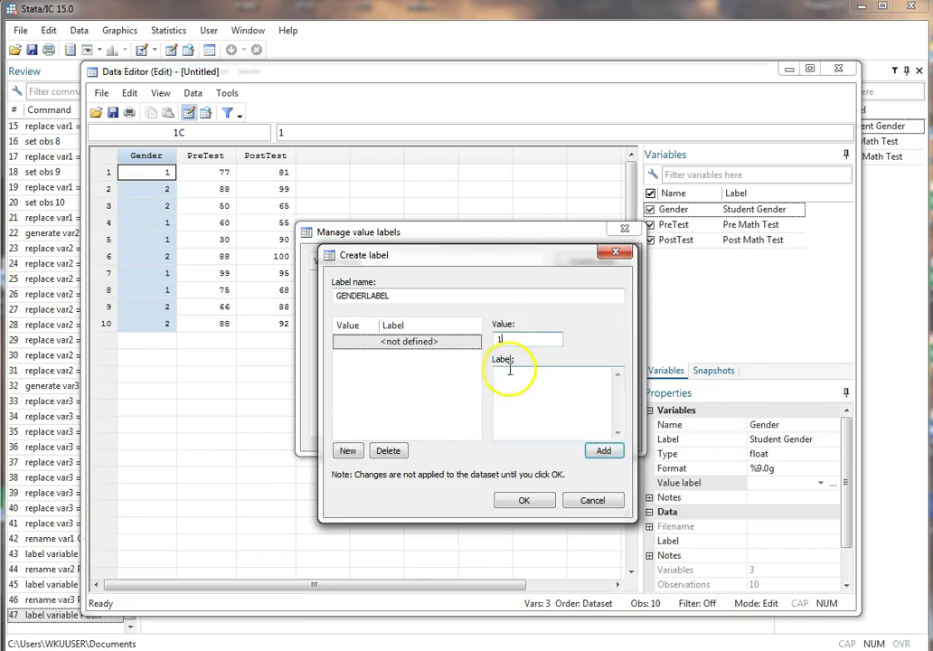
{"action": "type", "text": "Male"}
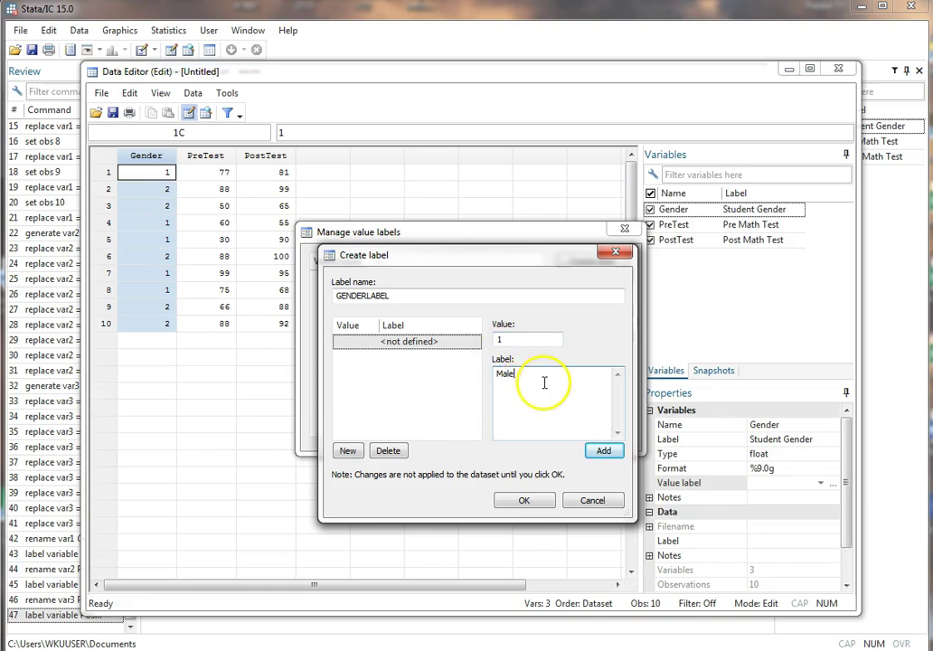
{"action": "left_click", "coordinate": [603, 451]}
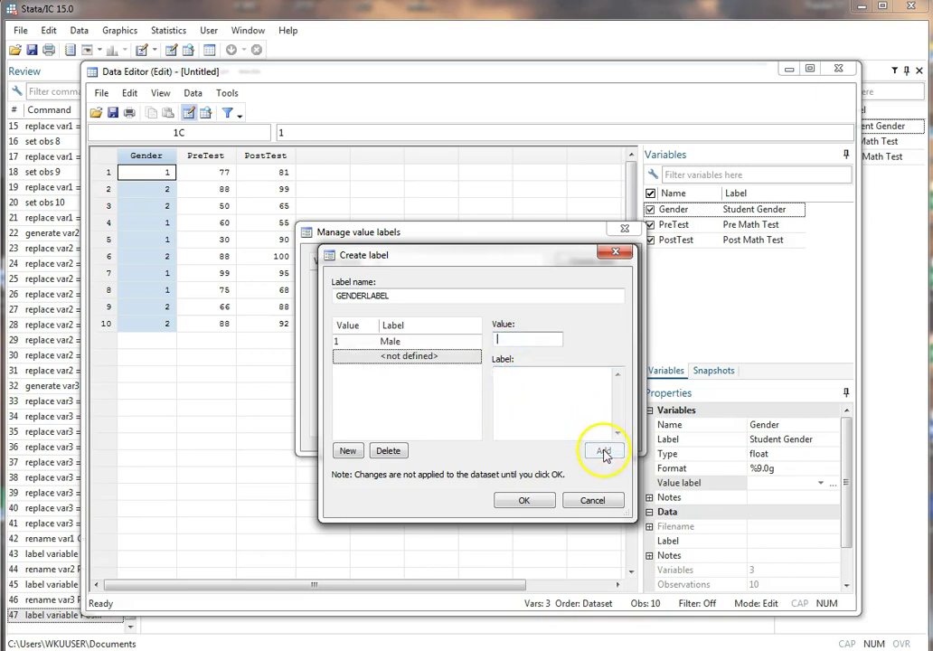
Add the pair 2 = Female to GENDERLABEL
{"action": "type", "text": "2"}
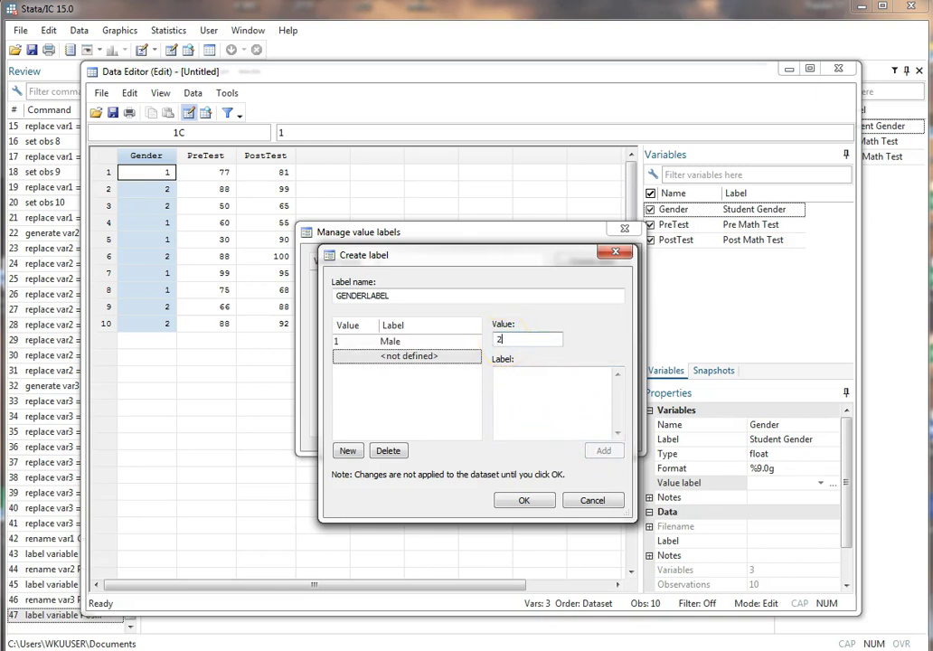
{"action": "left_click", "coordinate": [512, 371]}
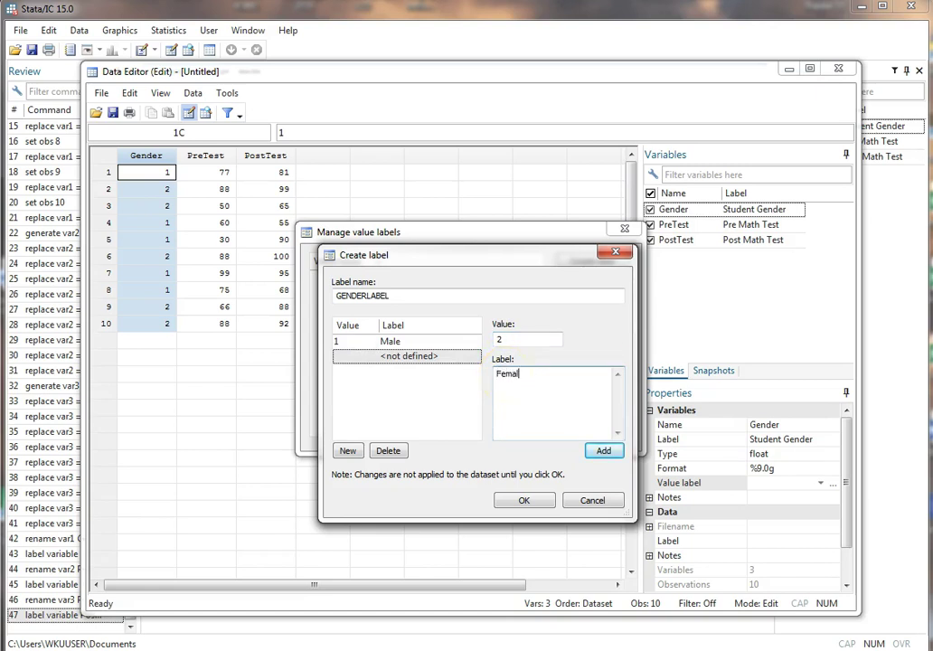
{"action": "type", "text": "Female"}
{"action": "left_click", "coordinate": [604, 451]}
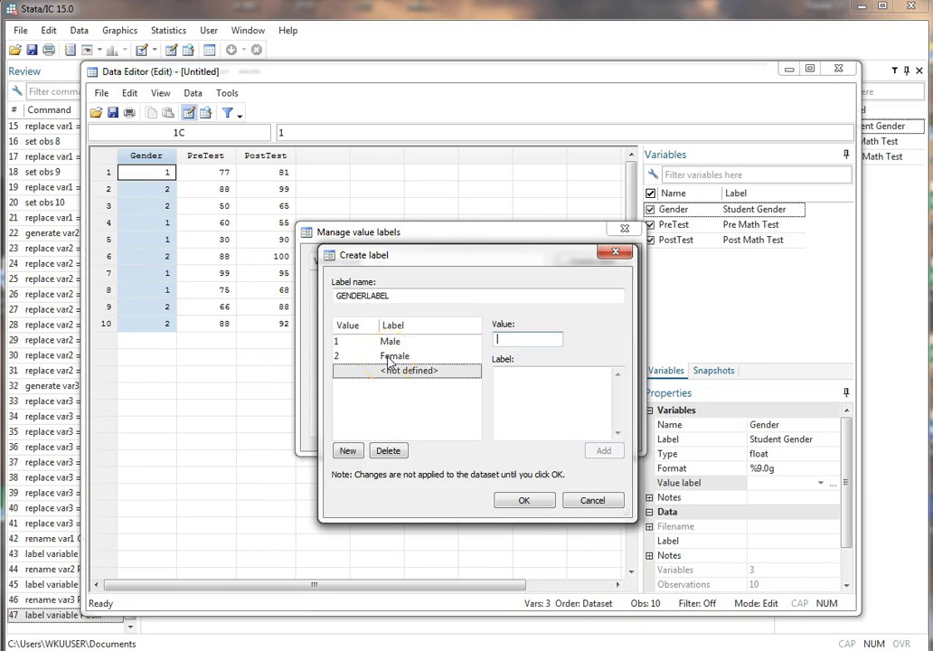
Confirm the GENDERLABEL definition with OK so it appears in the label list
{"action": "left_click", "coordinate": [525, 503]}
{"action": "left_click_drag", "start_coordinate": [454, 377], "coordinate": [411, 337]}
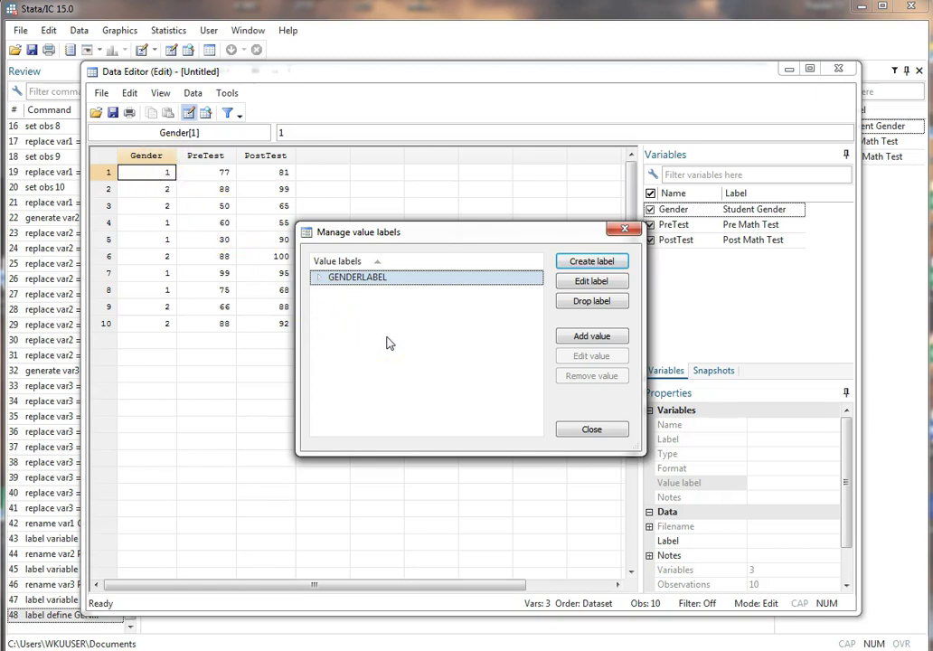
Close the label manager and set Gender's value label property to GENDERLABEL
{"action": "left_click", "coordinate": [588, 431]}
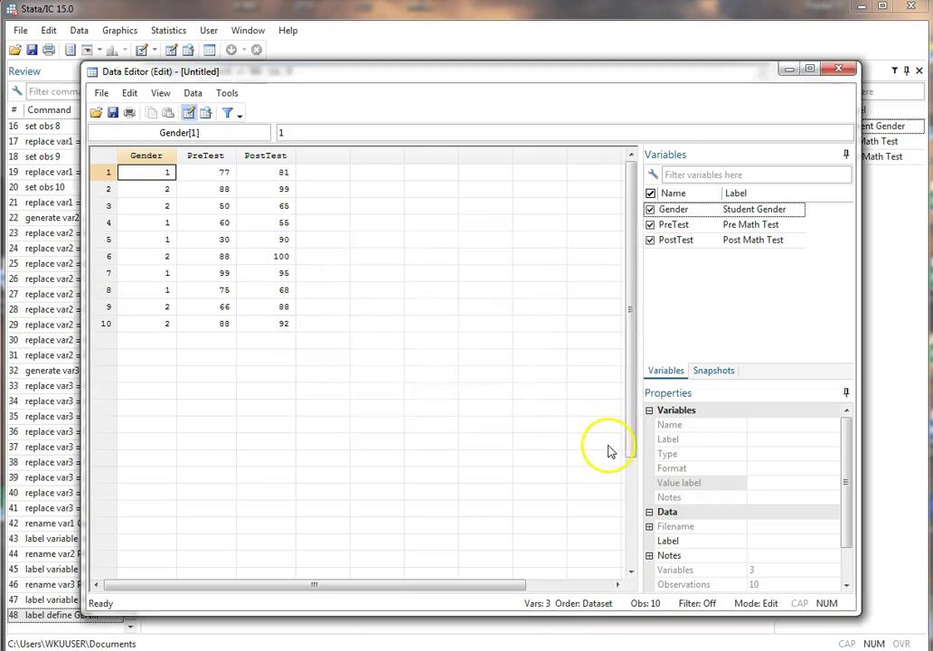
{"action": "left_click", "coordinate": [146, 159]}
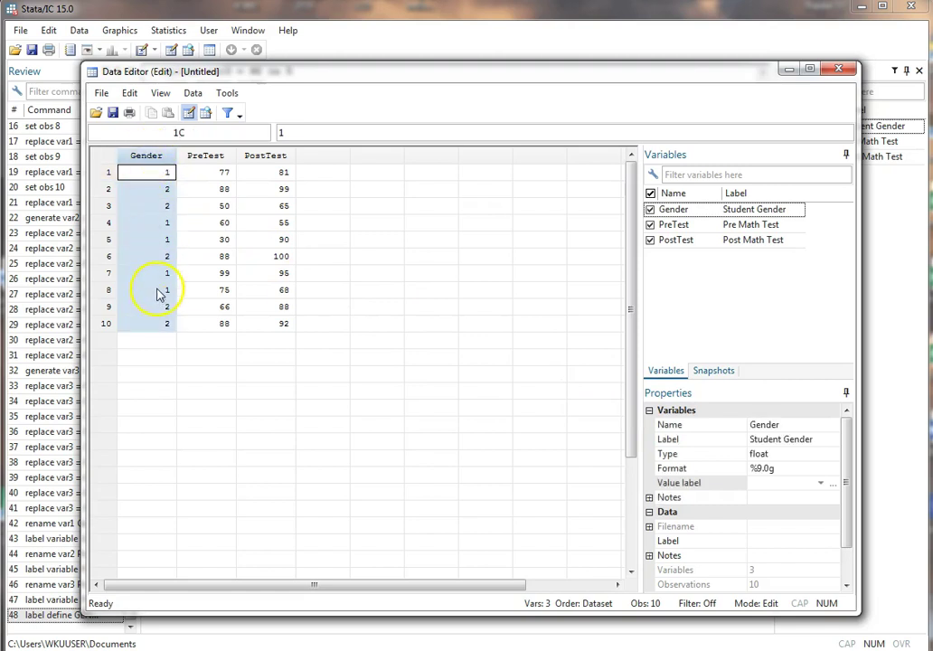
{"action": "left_click", "coordinate": [821, 484]}
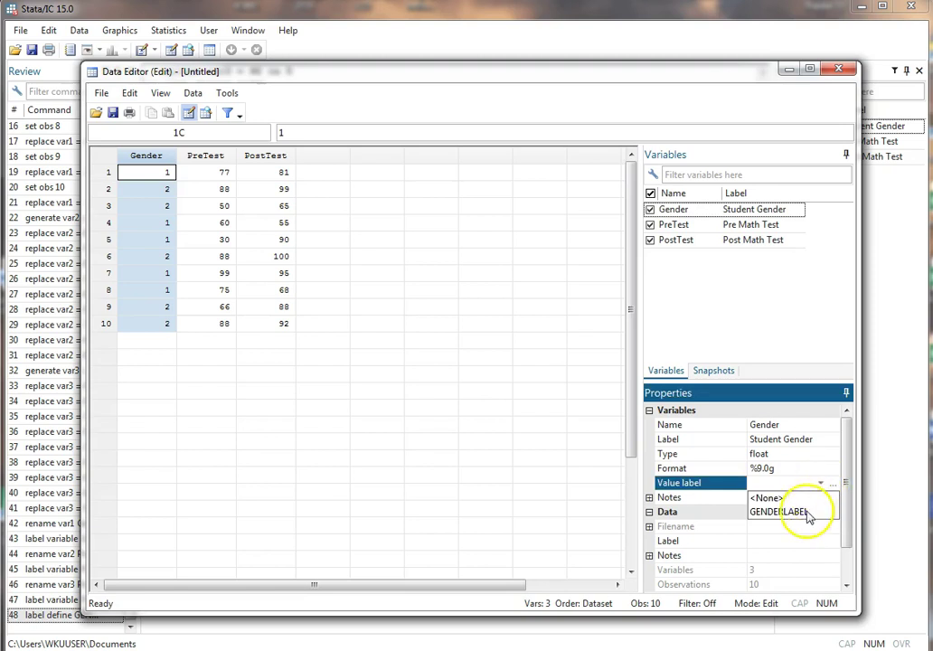
{"action": "left_click", "coordinate": [805, 512]}
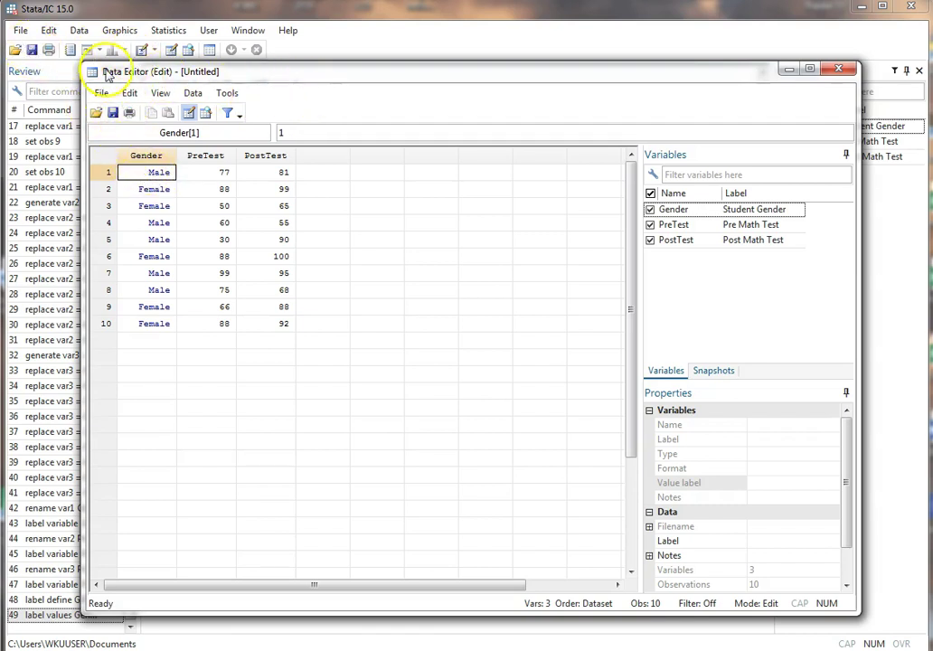
Close the Data Editor without saving the dataset and review the Results log
{"action": "left_click", "coordinate": [112, 112]}
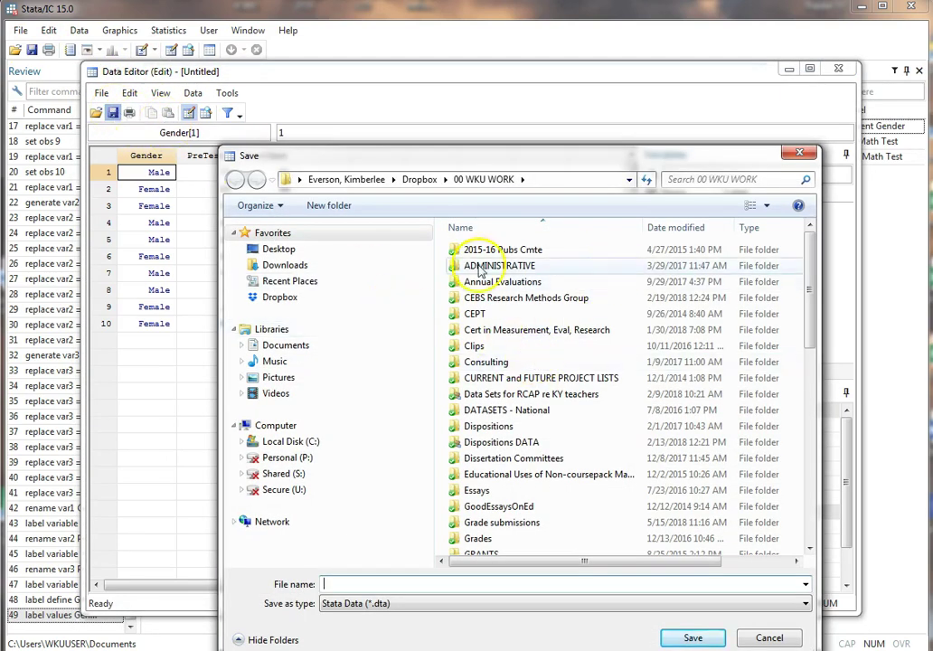
{"action": "left_click", "coordinate": [796, 157]}
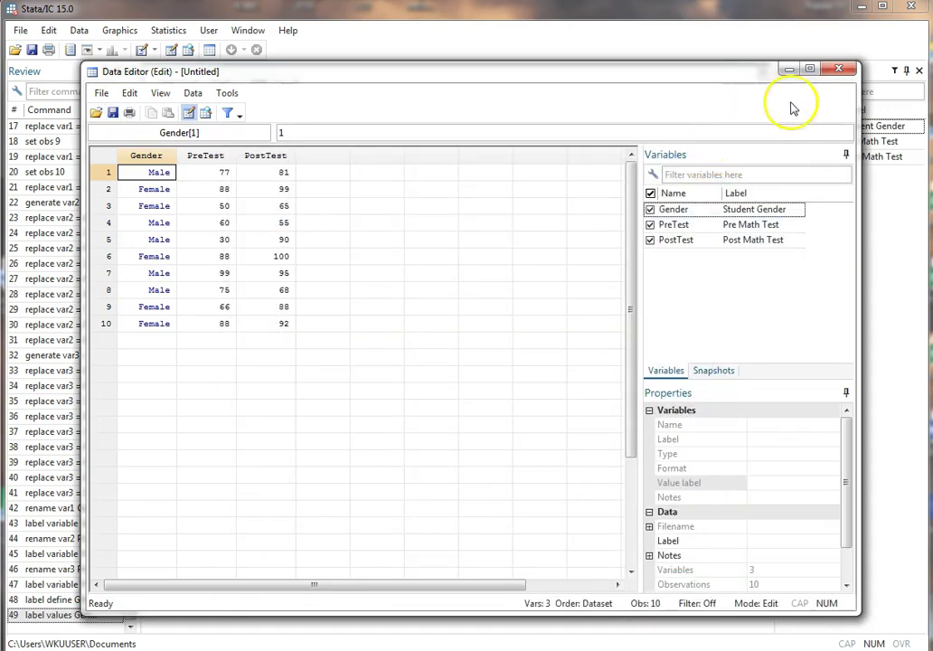
{"action": "left_click", "coordinate": [837, 71]}
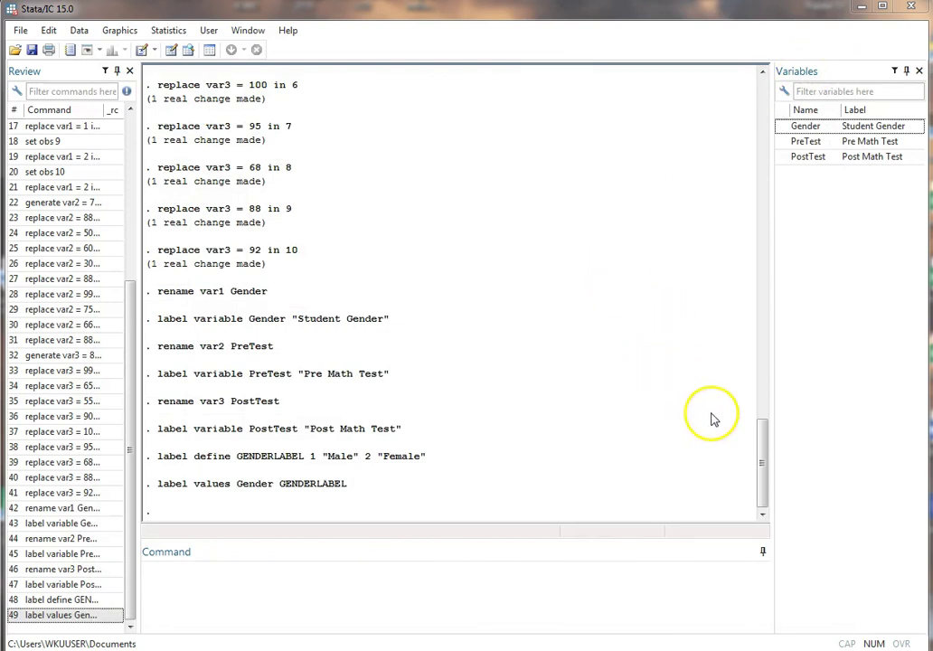
{"action": "mouse_move", "coordinate": [762, 462]}
{"action": "left_mouse_down"}
{"action": "mouse_move", "coordinate": [771, 375]}
{"action": "mouse_move", "coordinate": [771, 471]}
{"action": "left_mouse_up"}
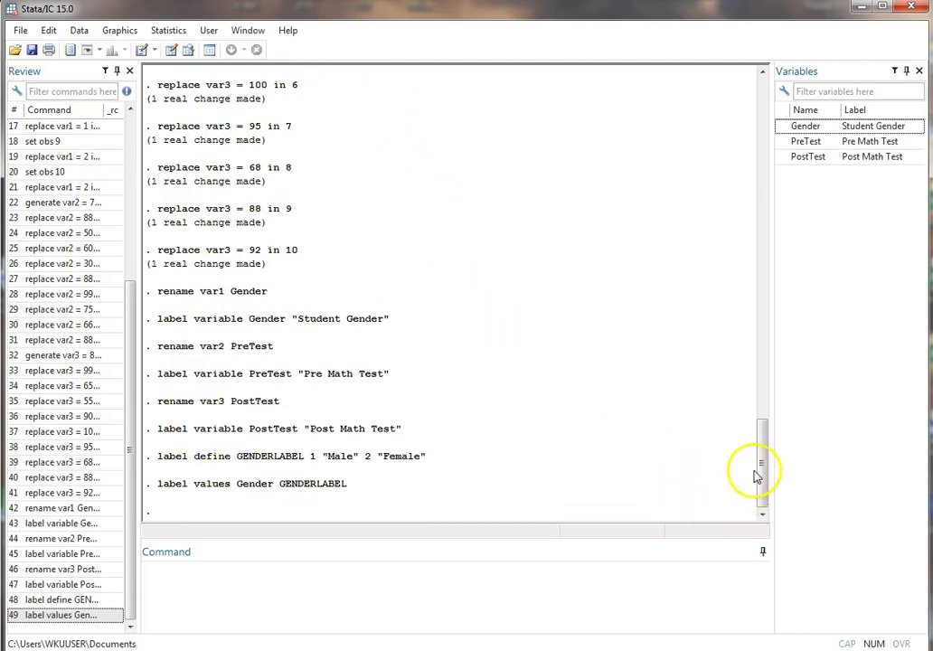
{"action": "left_click_drag", "start_coordinate": [757, 477], "coordinate": [786, 515]}
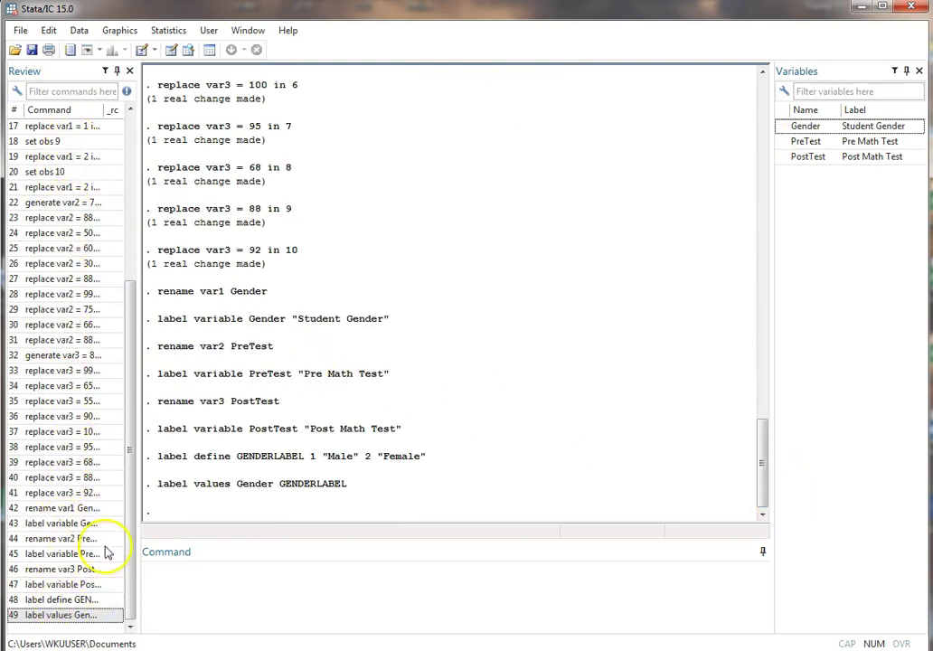
{"action": "left_click_drag", "start_coordinate": [130, 500], "coordinate": [118, 577]}
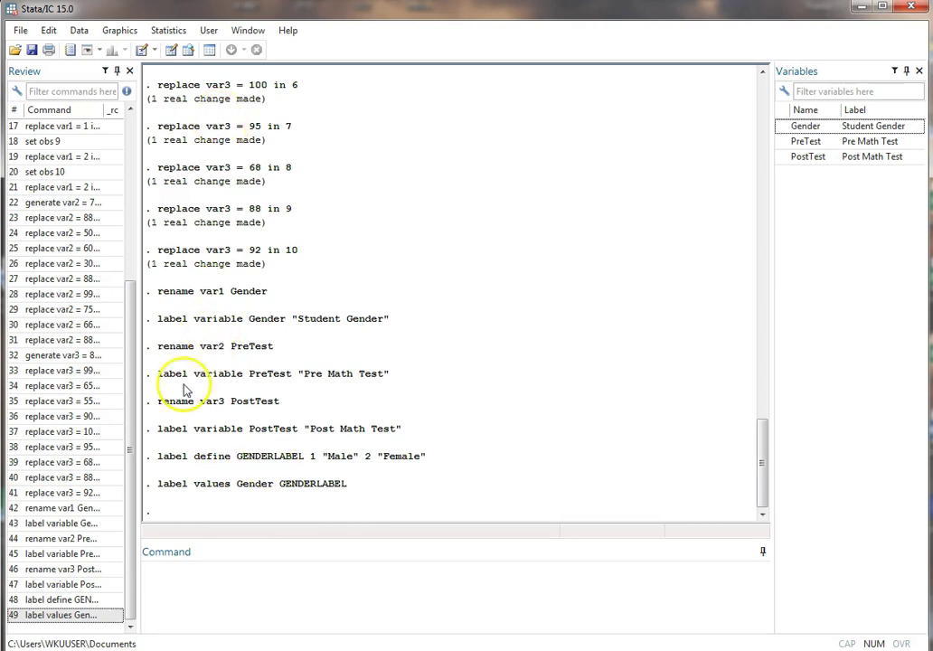
{"action": "left_click", "coordinate": [262, 584]}
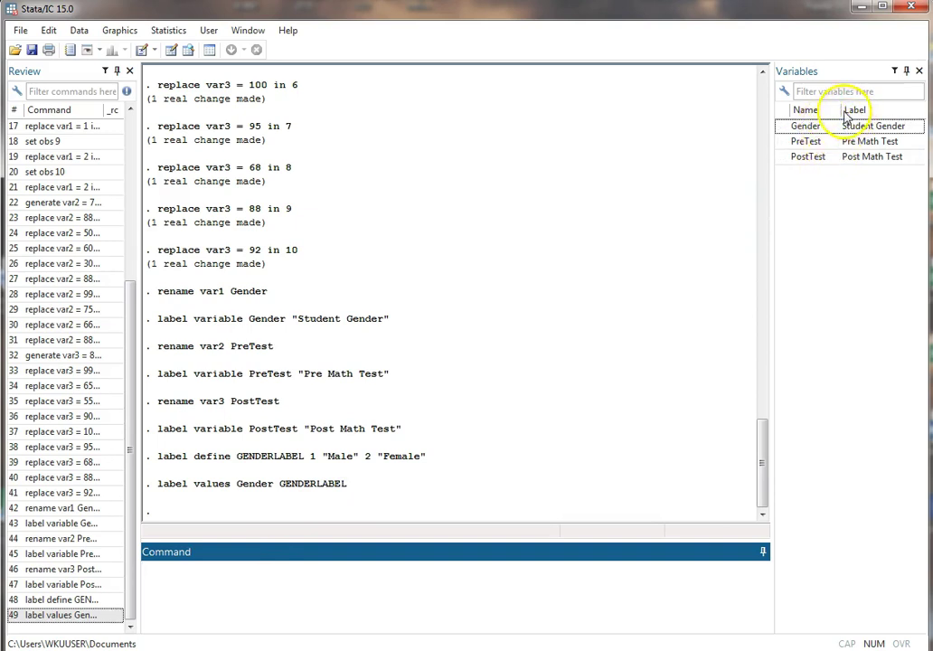
Resize the Label column, Variables pane and History pane to widen the Results area
{"action": "mouse_move", "coordinate": [841, 110]}
{"action": "left_mouse_down"}
{"action": "mouse_move", "coordinate": [824, 111]}
{"action": "mouse_move", "coordinate": [839, 110]}
{"action": "left_mouse_up"}
{"action": "left_click_drag", "start_coordinate": [771, 152], "coordinate": [812, 148]}
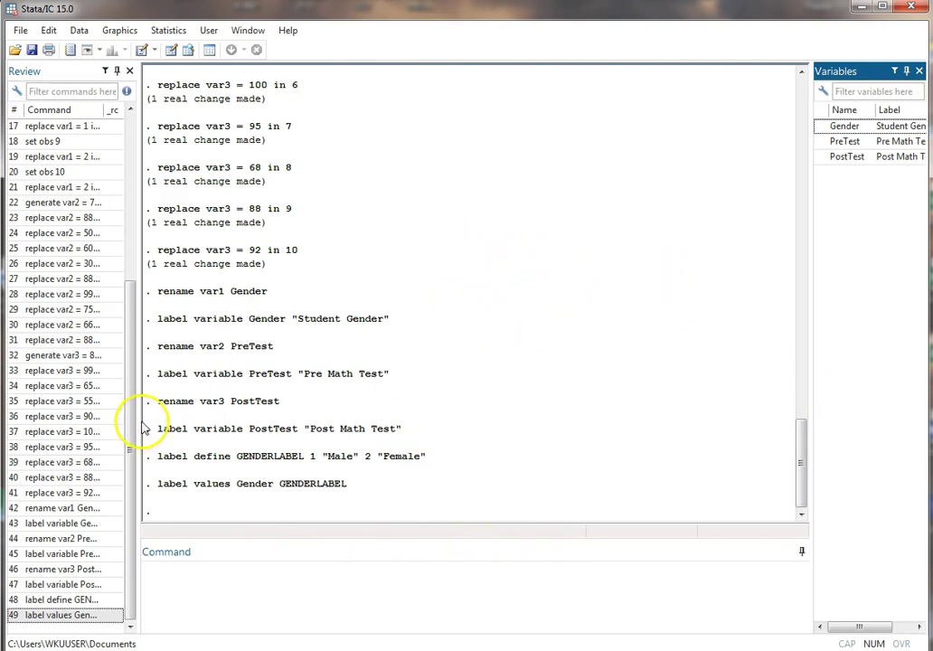
{"action": "left_click_drag", "start_coordinate": [137, 420], "coordinate": [114, 419]}
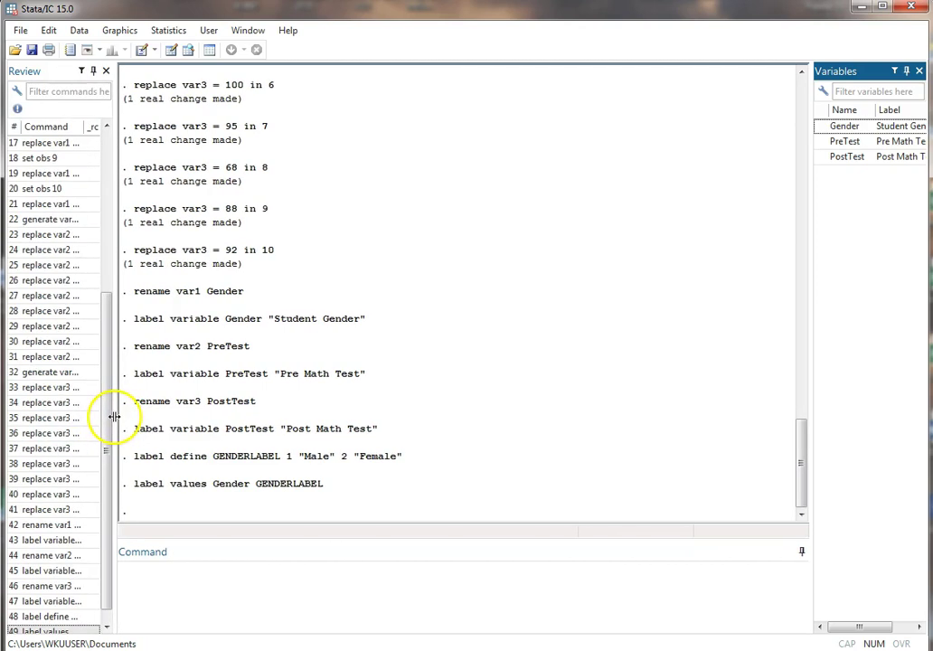